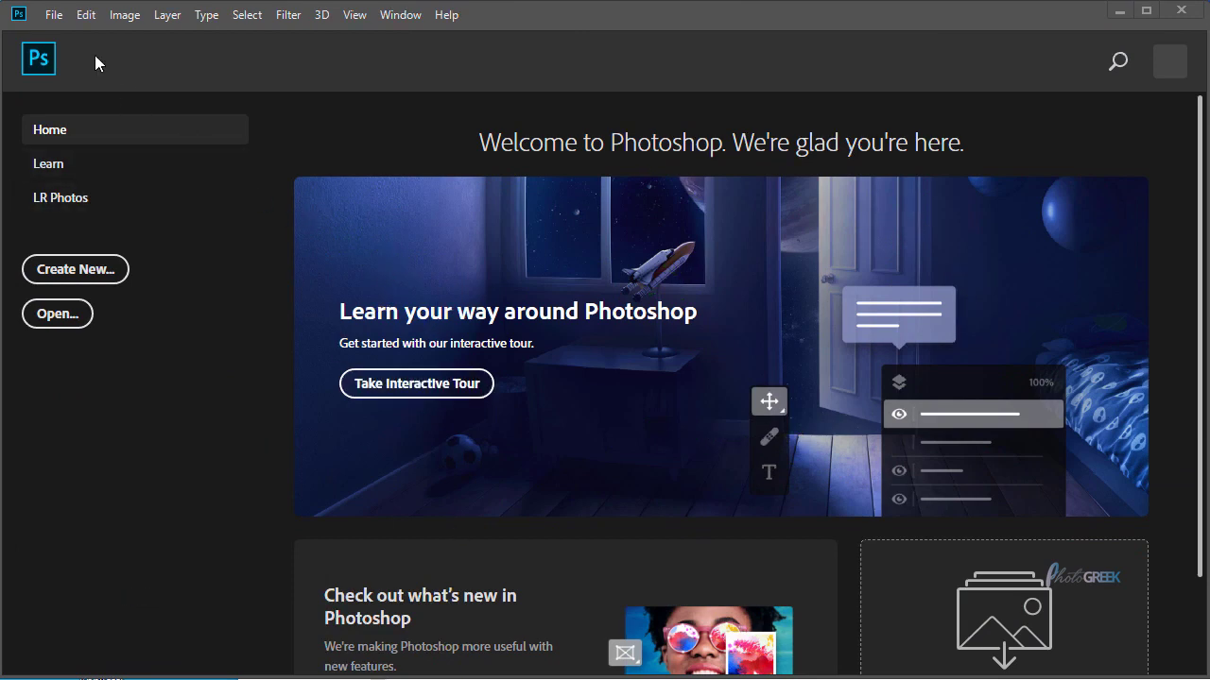
- Open photo 01.jpg from the Desktop's Edit folder through File > Open
left_click(53, 15)
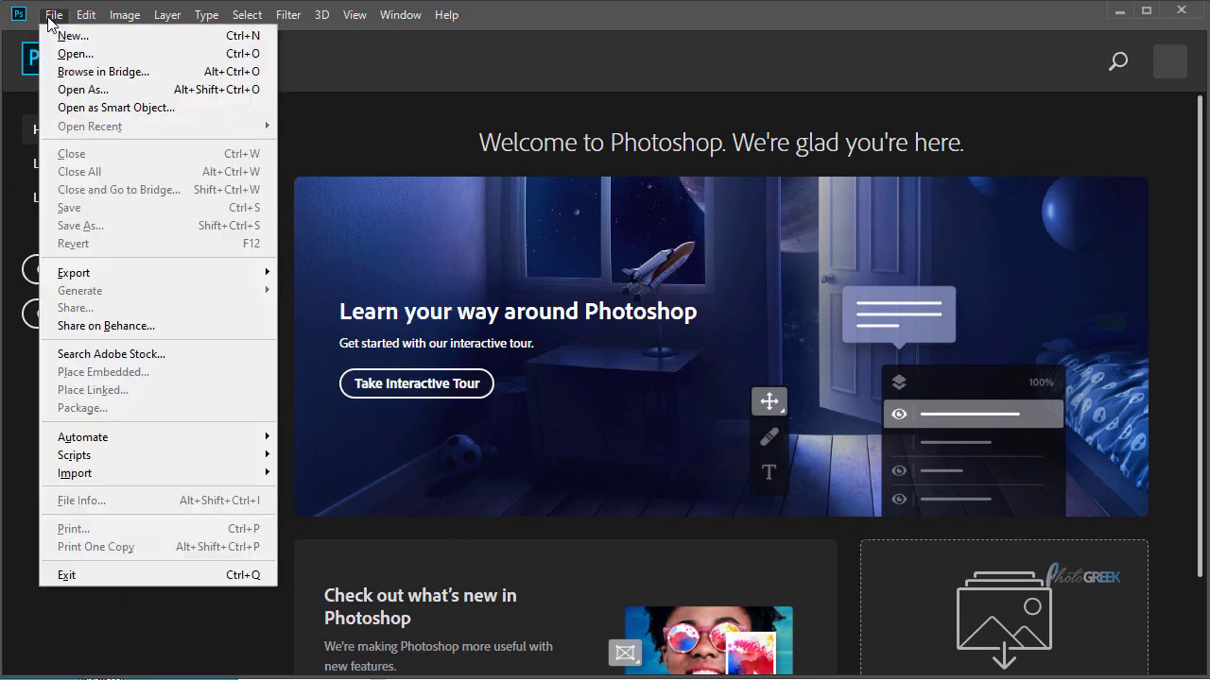
left_click(76, 51)
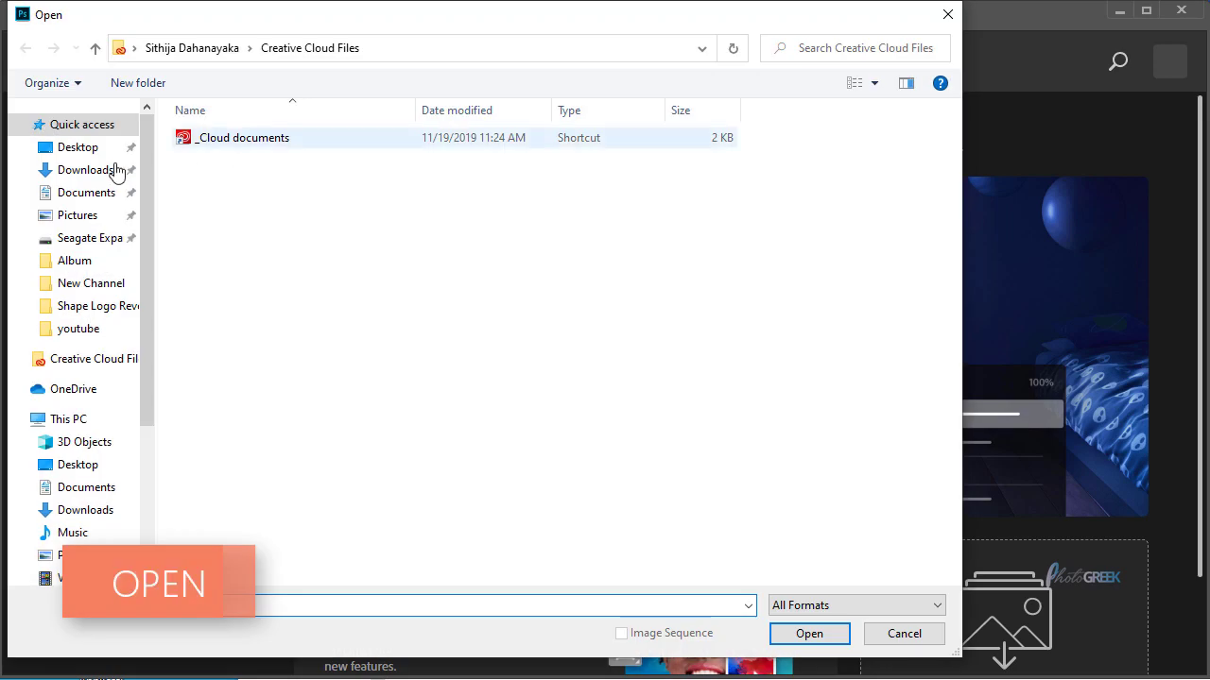
left_click(83, 145)
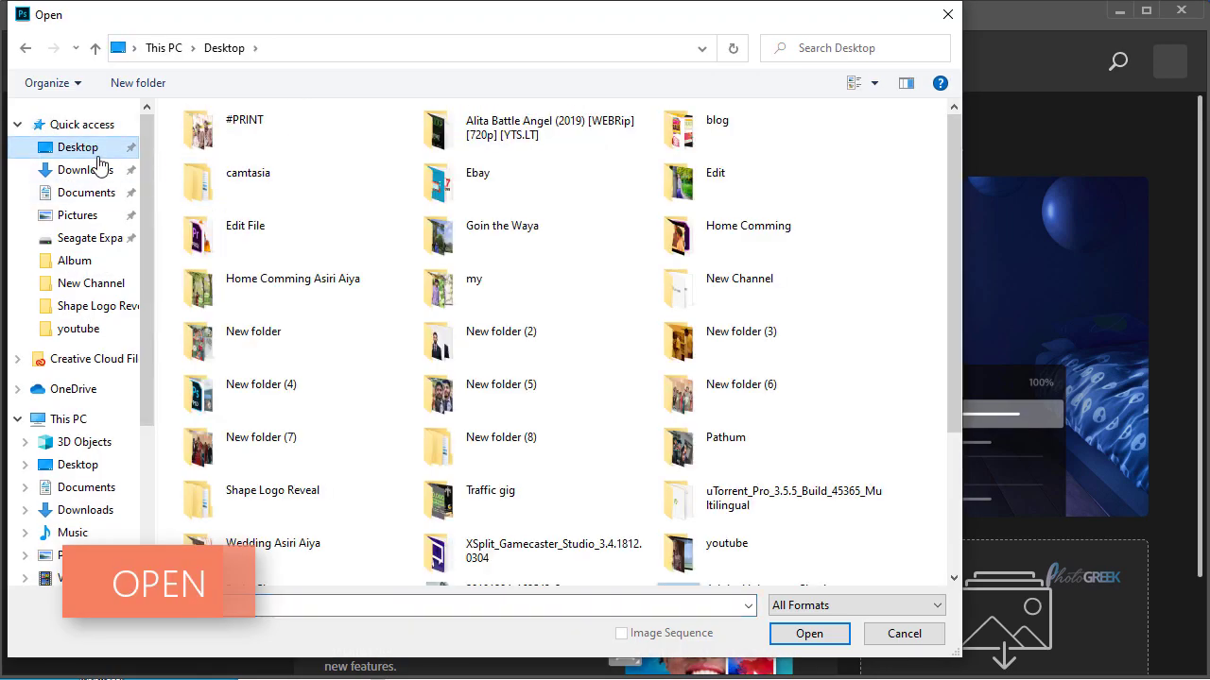
double_click(695, 181)
left_click(253, 161)
double_click(253, 156)
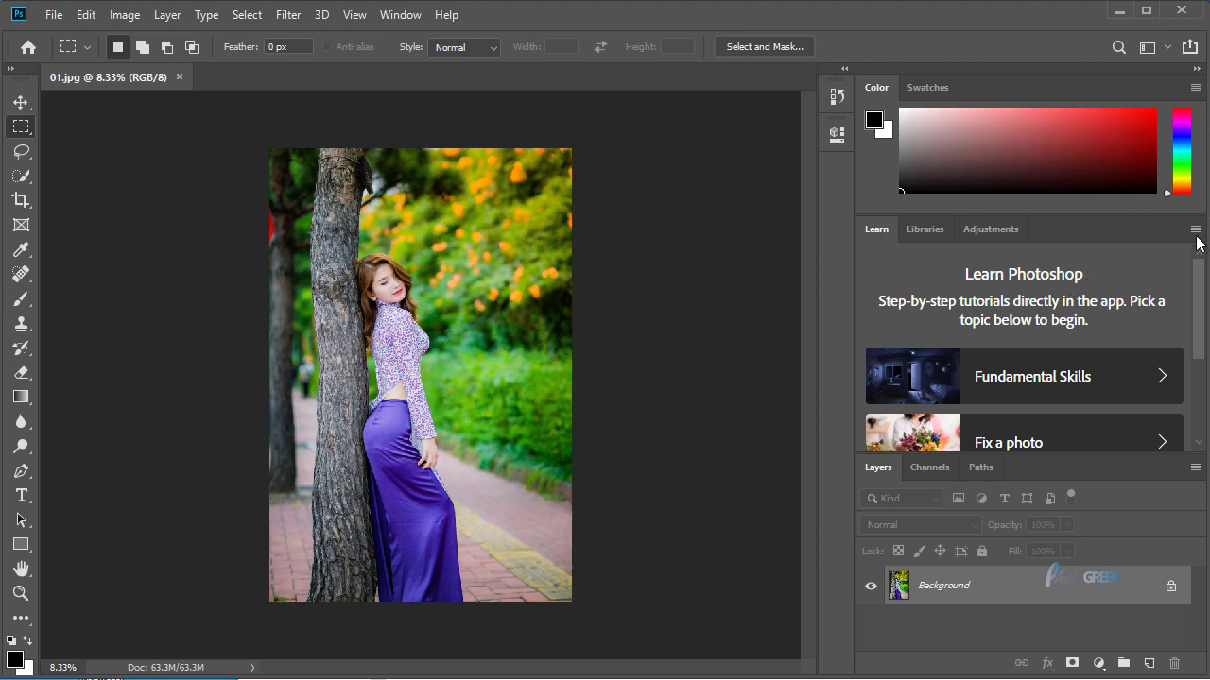
- Close the Learn tutorials panel group and switch between the Move and Eyedropper tools
left_click(1194, 229)
left_click(1147, 265)
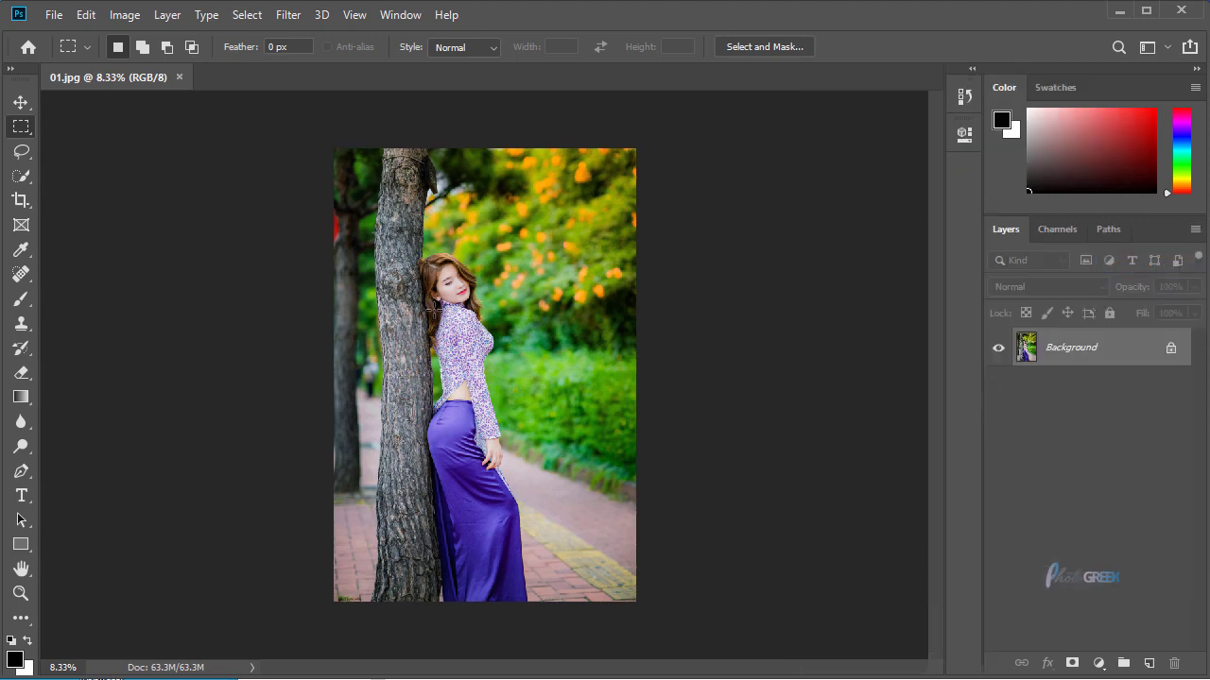
key("v")
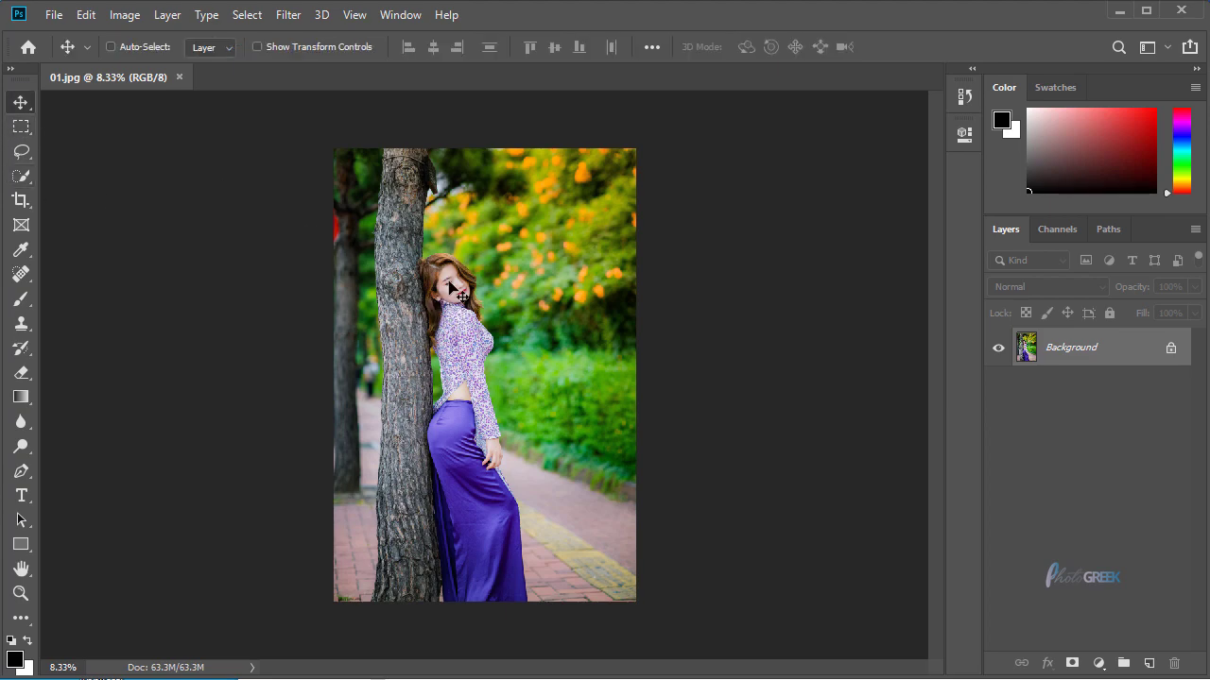
key("i")
- Enable Zoom with Scroll Wheel in the Tools preferences and test scroll-zooming the photo
key("ctrl+k")
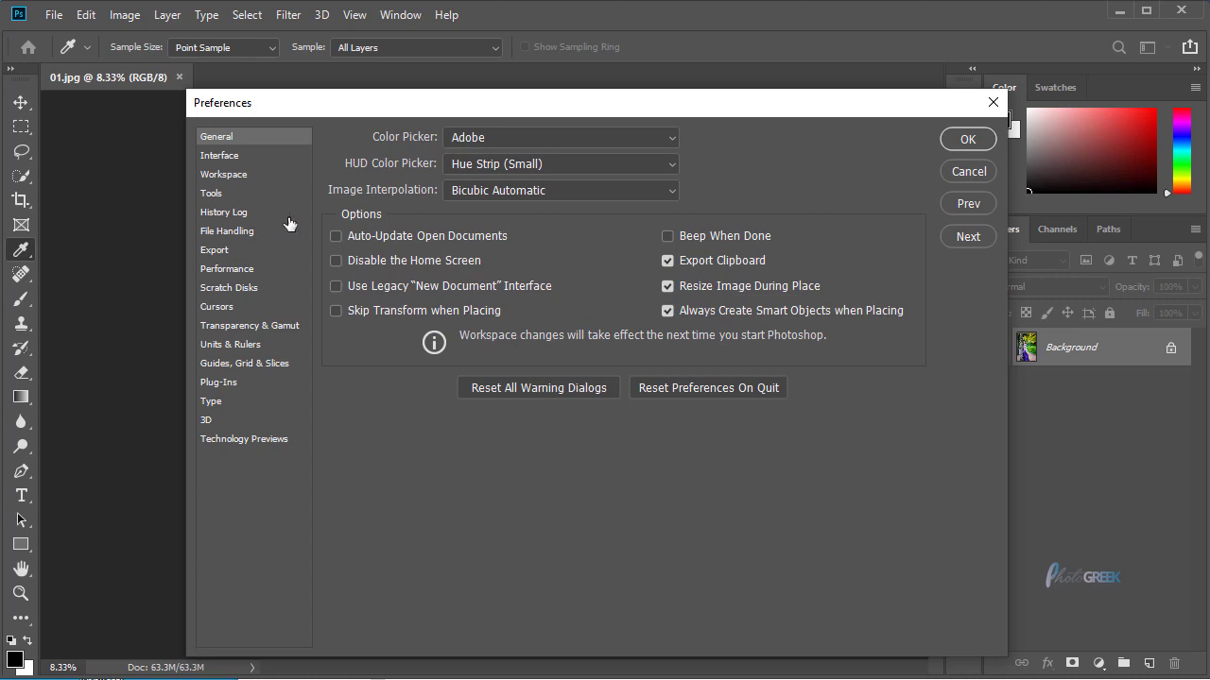
left_click(227, 155)
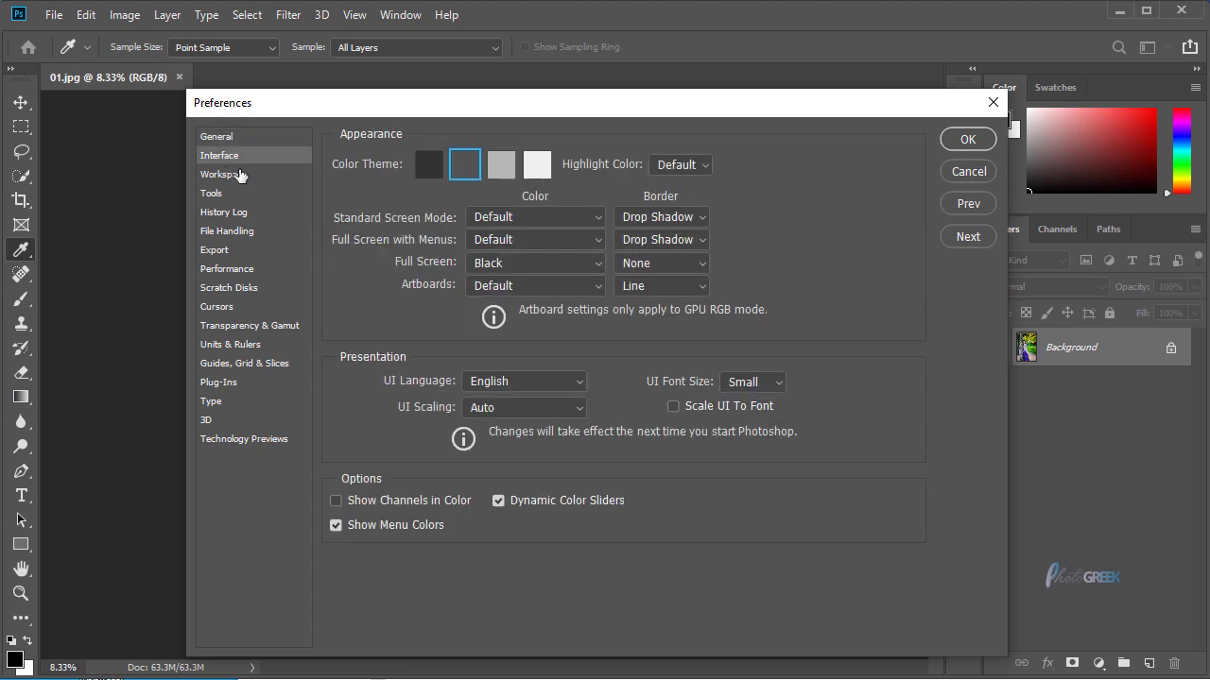
left_click(240, 175)
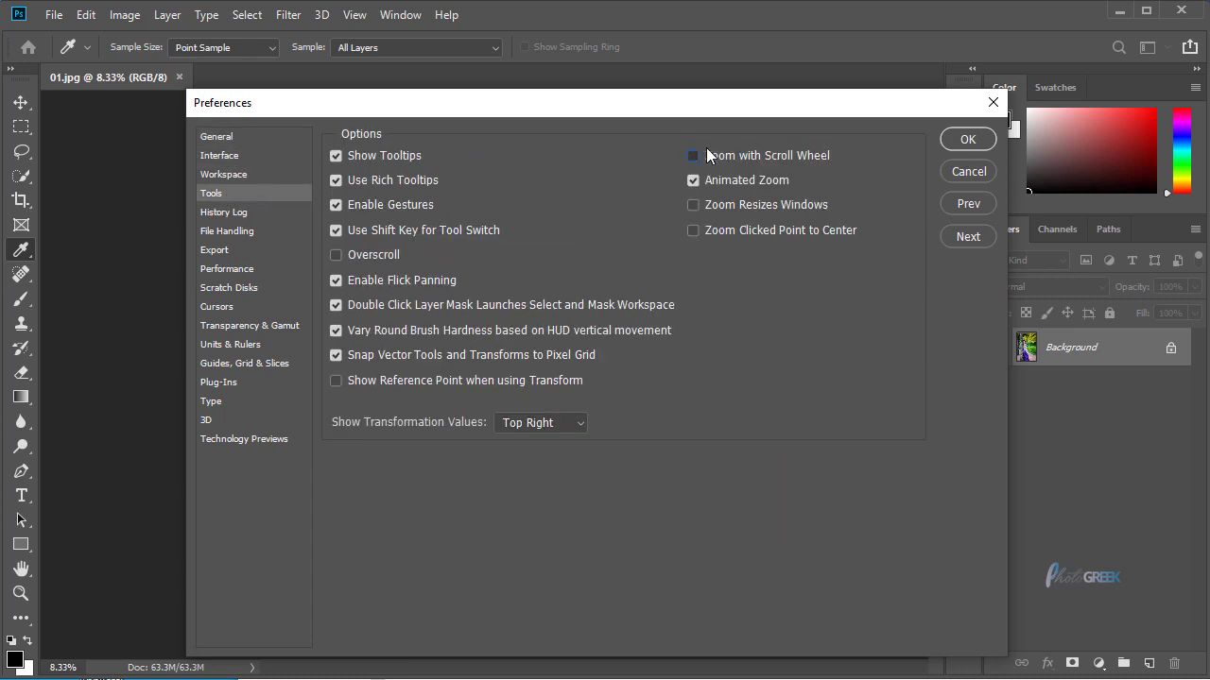
left_click(945, 138)
key("v")
scroll(487, 299, "up", 3)
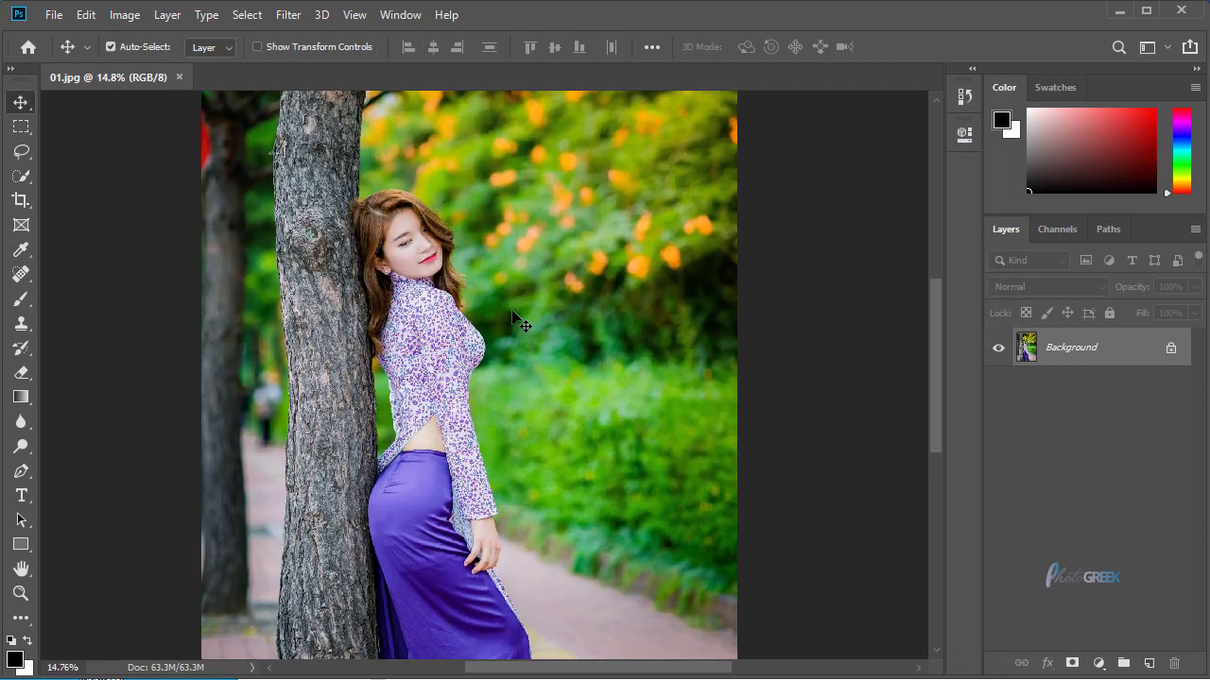
scroll(487, 299, "up", 1)
scroll(487, 300, "down", 2)
scroll(486, 299, "down", 1)
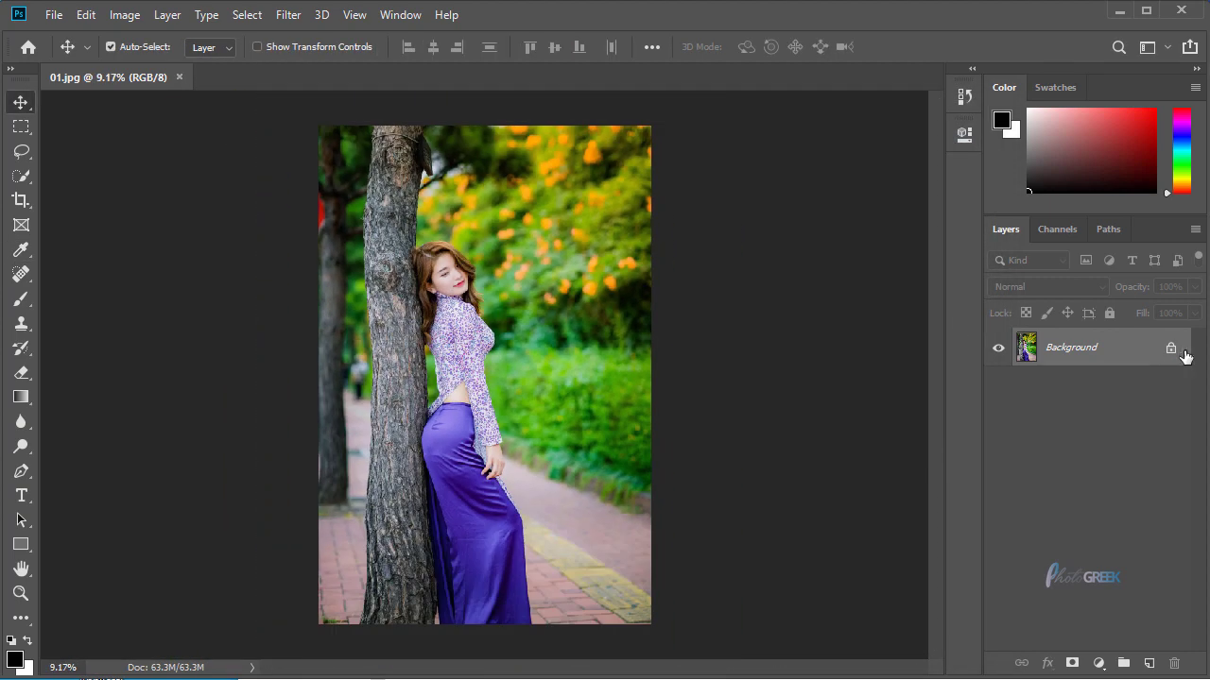
- Duplicate Background as Background copy and convert the image to Lab Color without flattening
left_click_drag(1097, 353, 1150, 662)
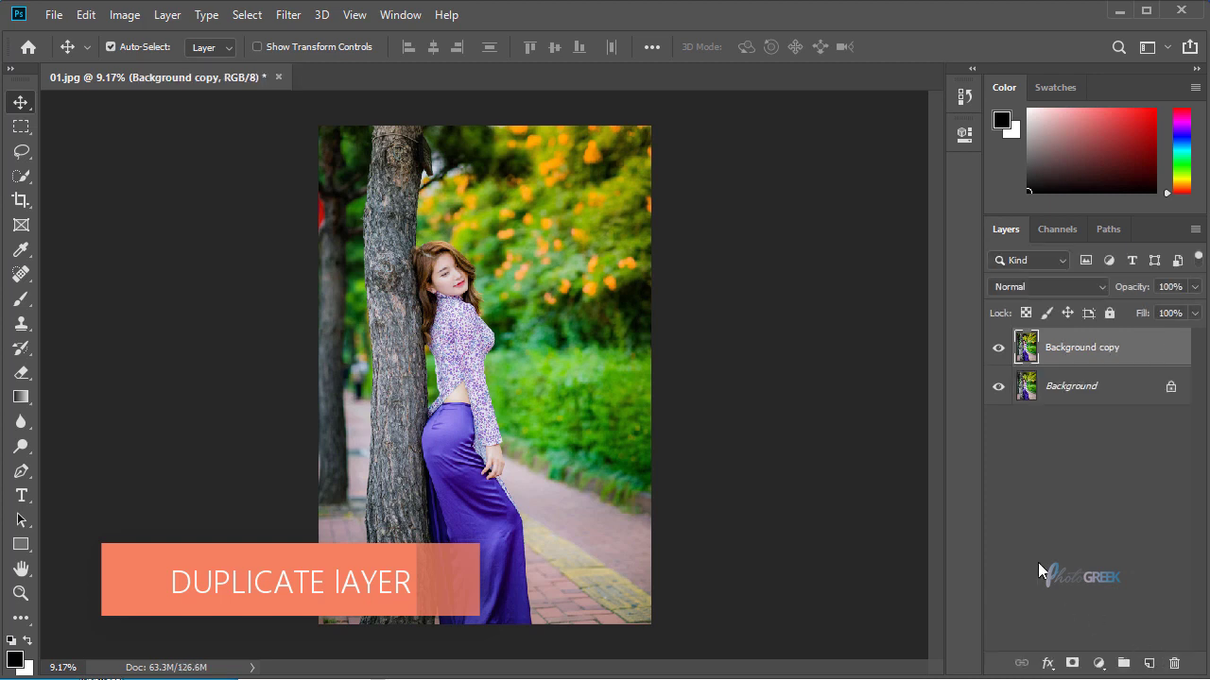
left_click(127, 14)
mouse_move(137, 35)
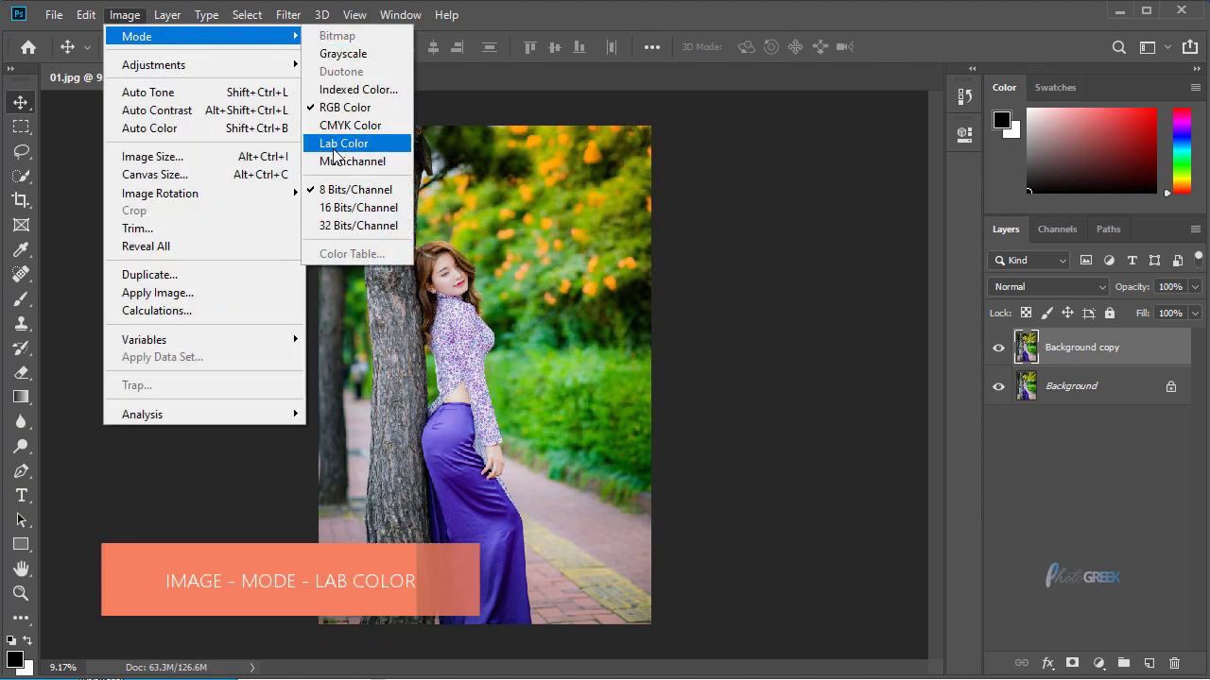
left_click(334, 151)
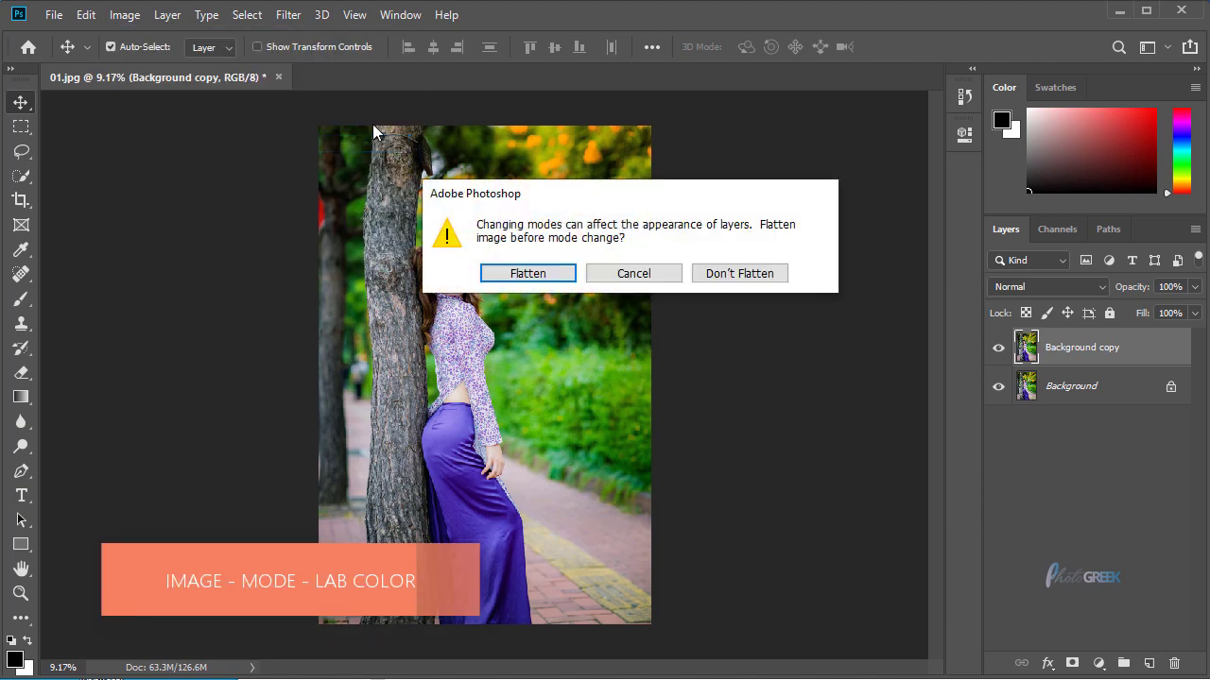
left_click(728, 274)
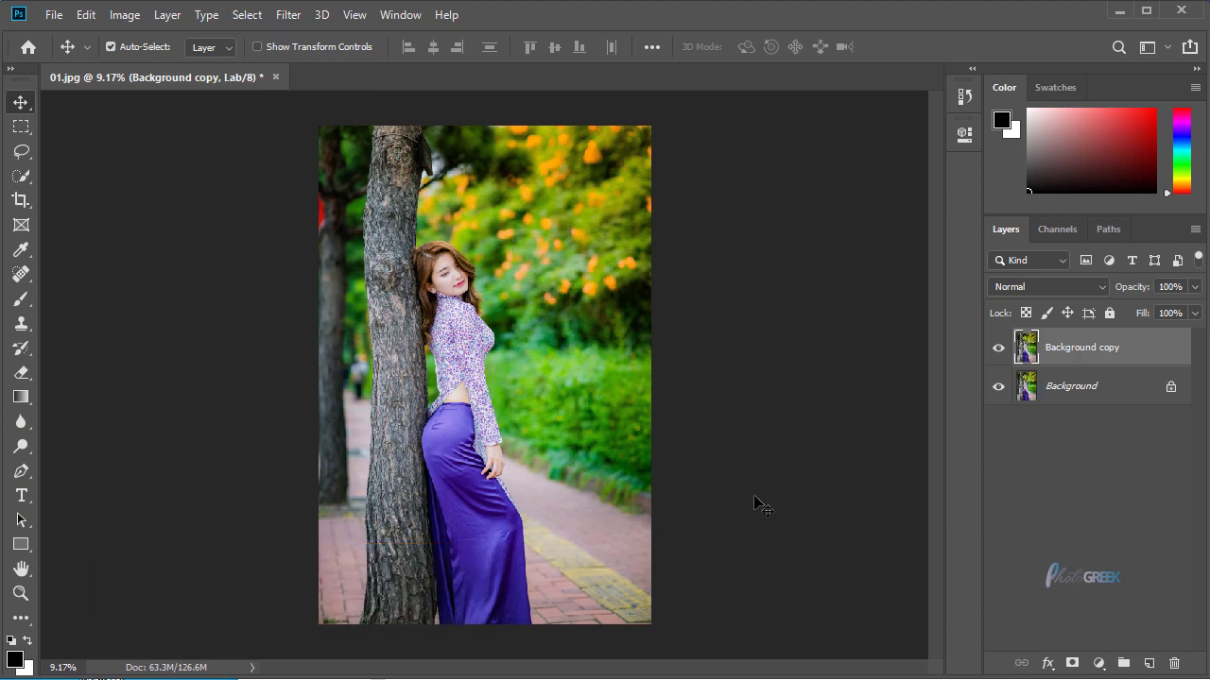
- In the Channels panel, select all of the a channel and copy it
left_click(1058, 231)
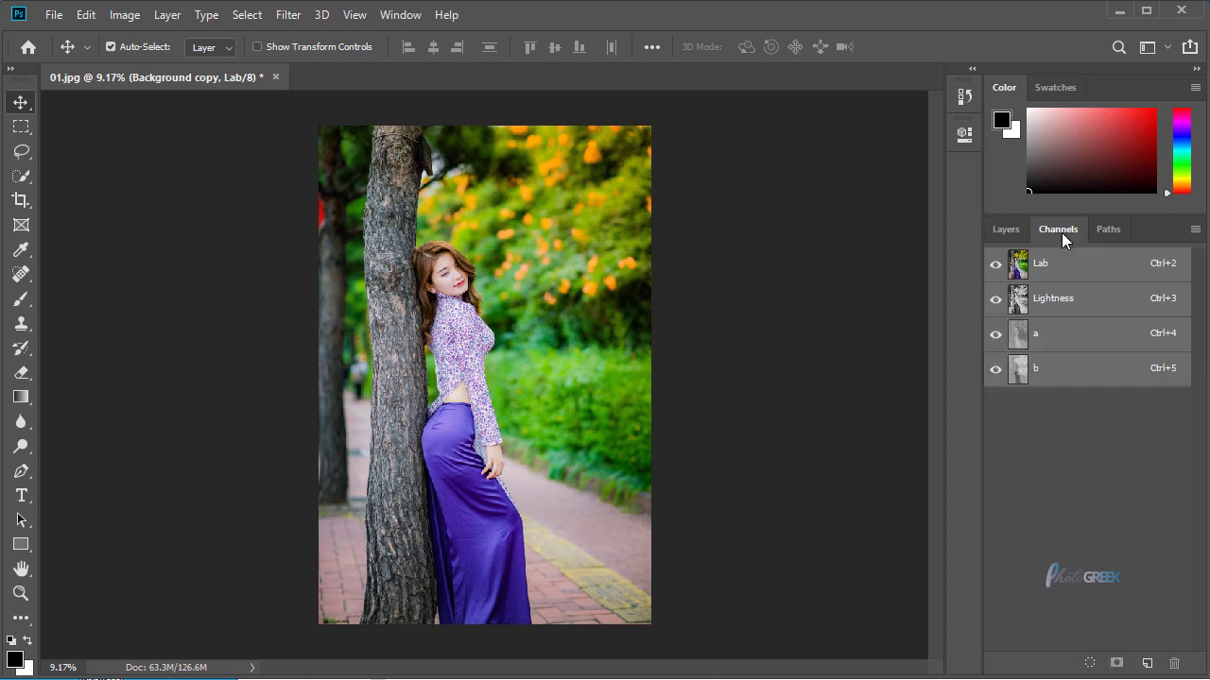
left_click(1094, 336)
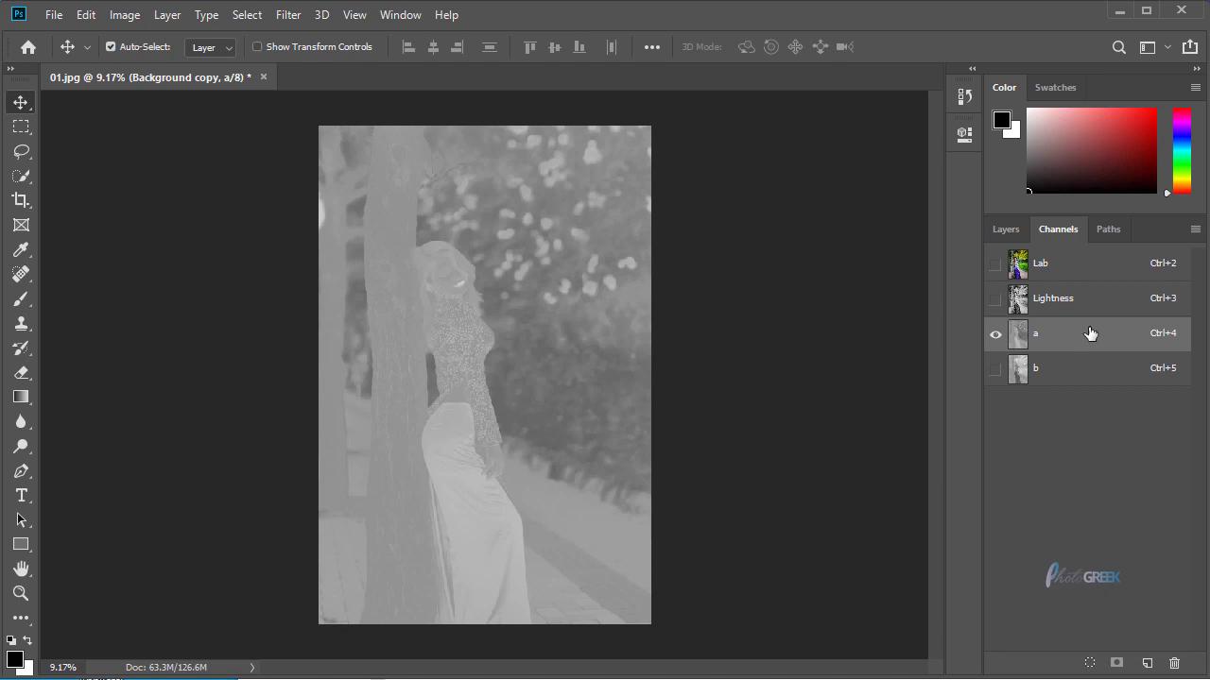
left_click(245, 14)
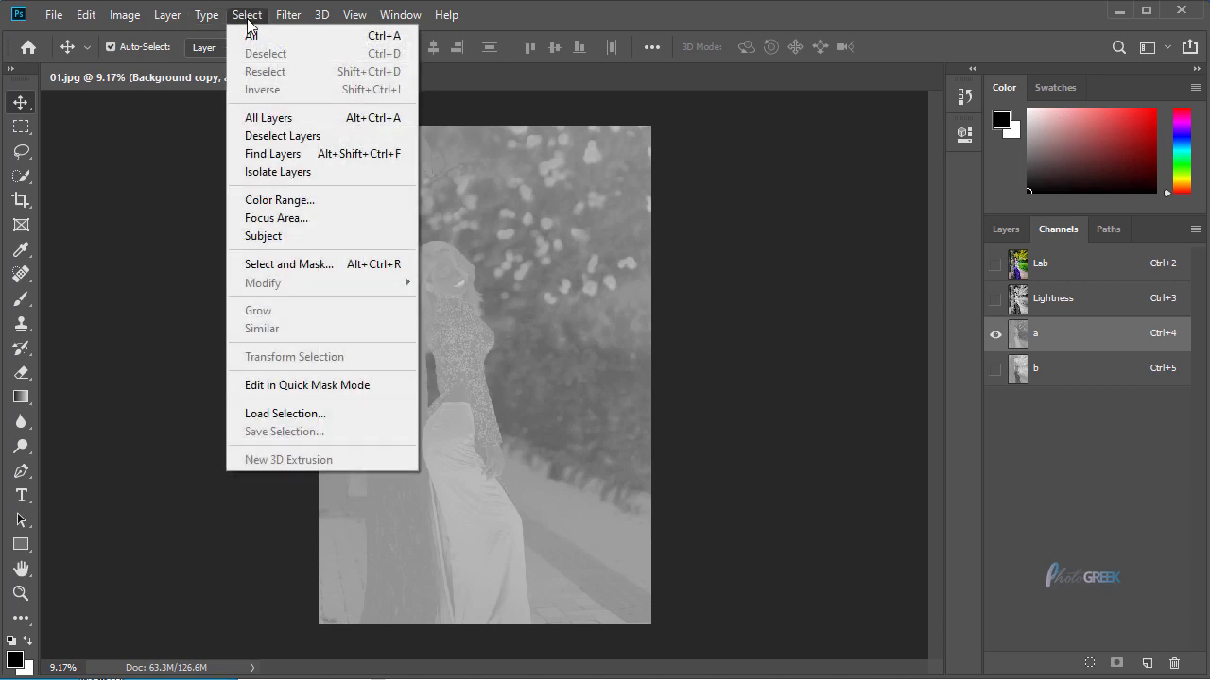
left_click(264, 30)
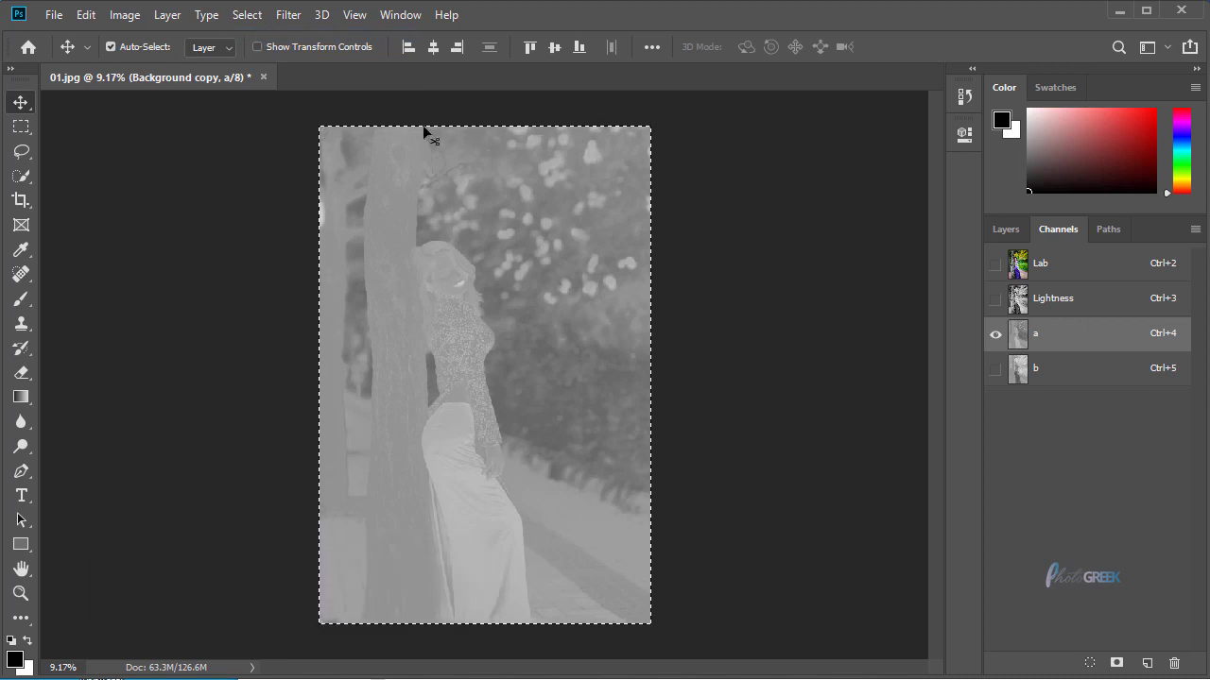
left_click(84, 16)
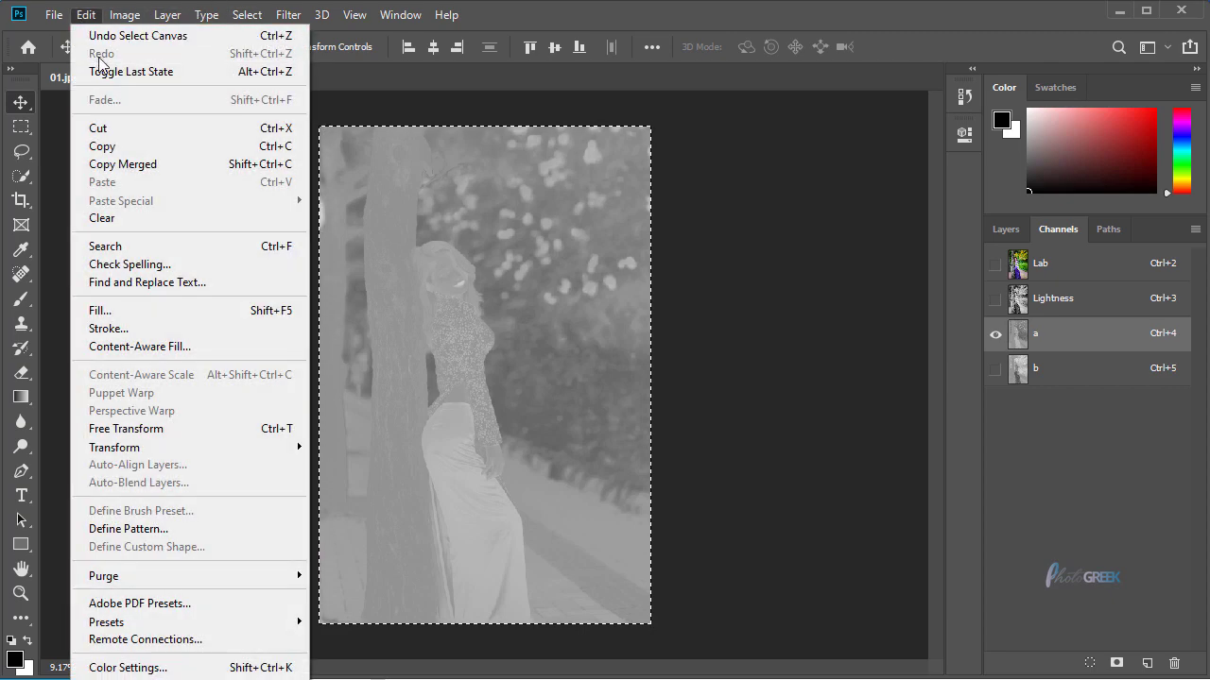
left_click(121, 148)
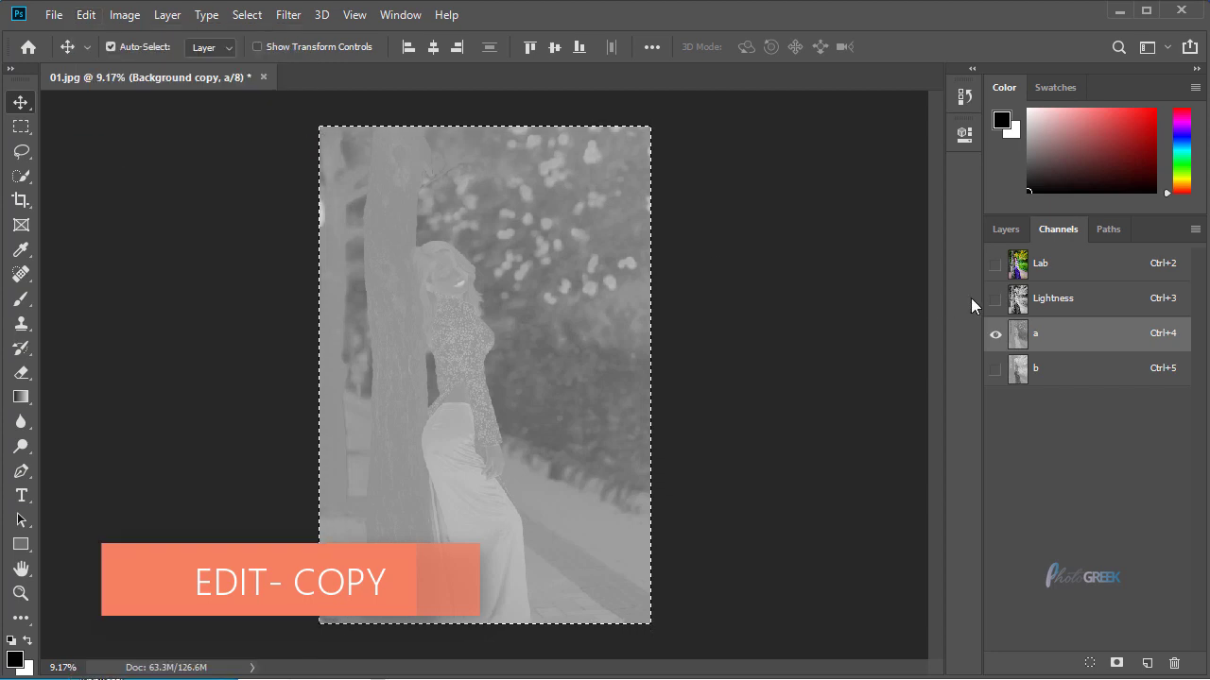
- Paste the copied a channel into the b channel, deselect, and return to the Lab composite
left_click(1063, 371)
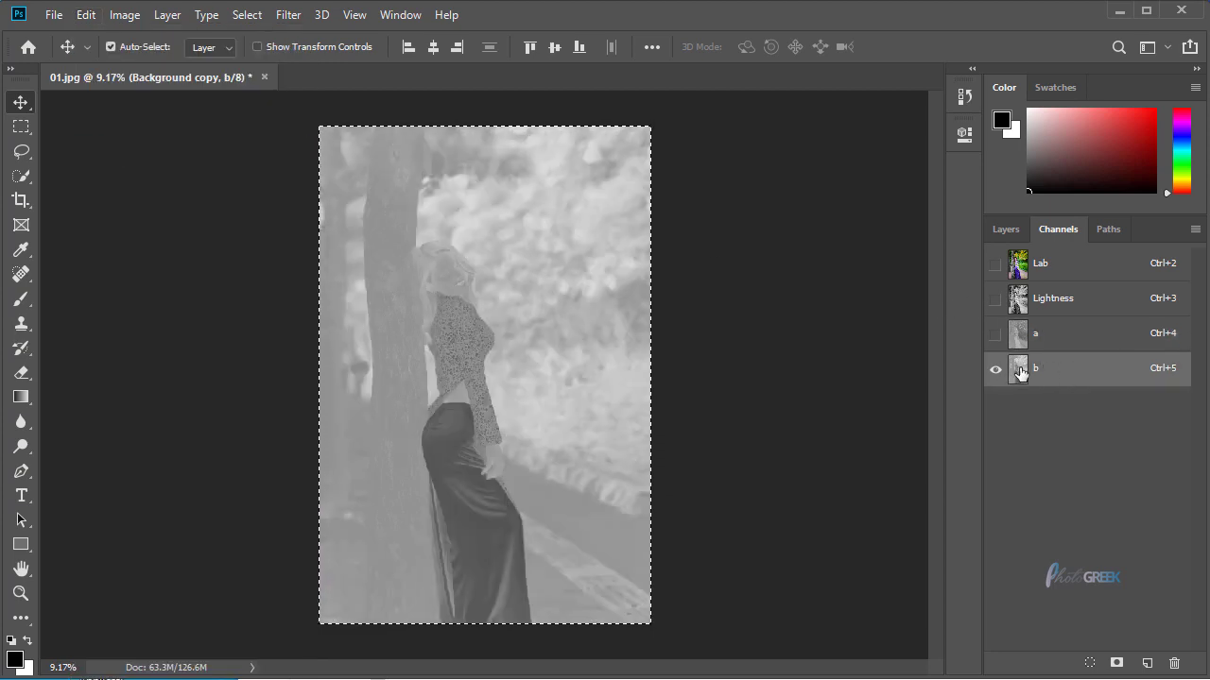
left_click(123, 15)
mouse_move(85, 15)
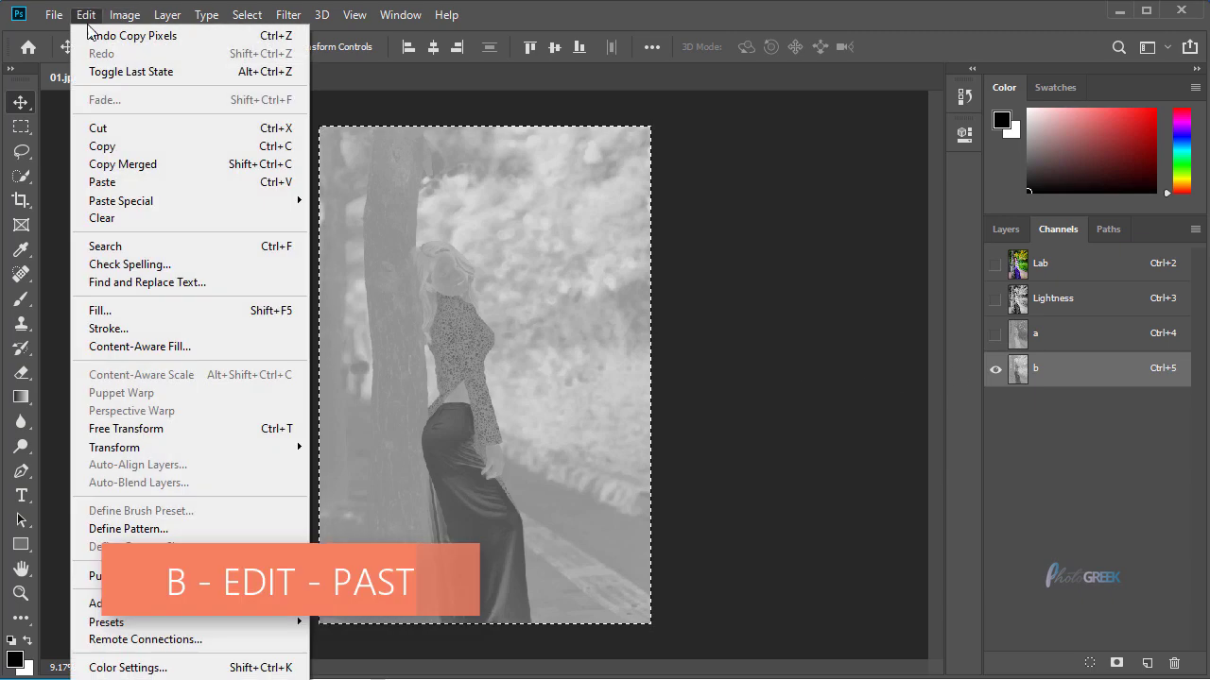
left_click(137, 182)
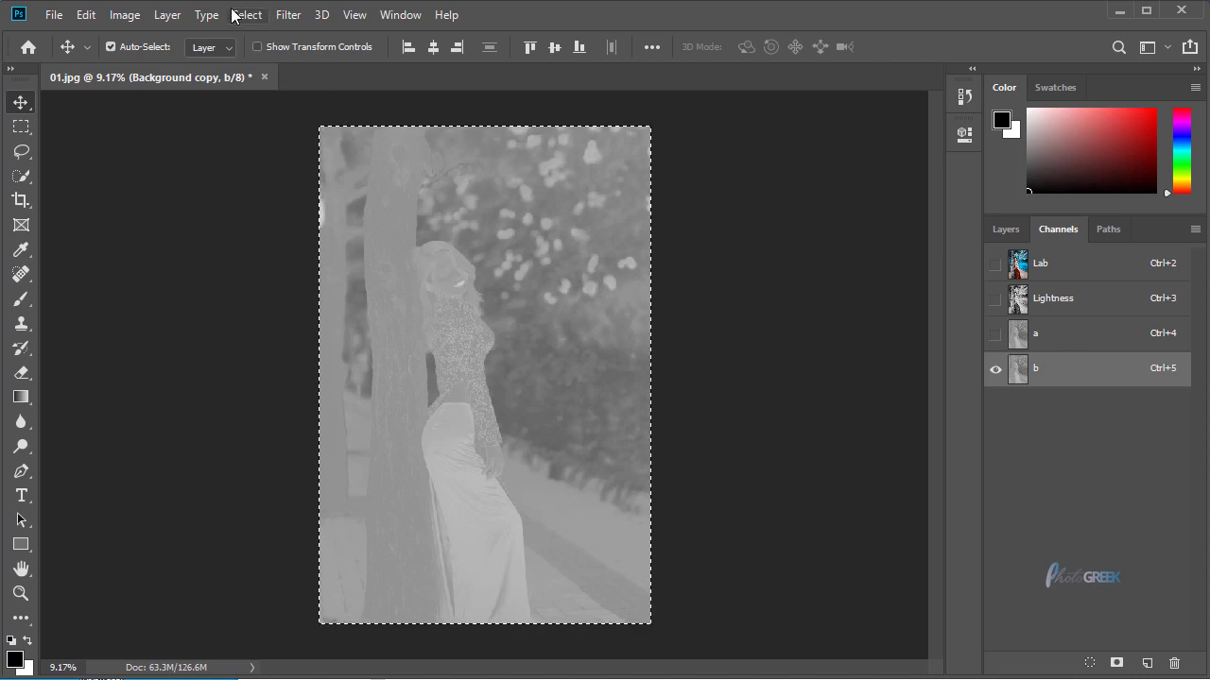
left_click(261, 21)
left_click(269, 53)
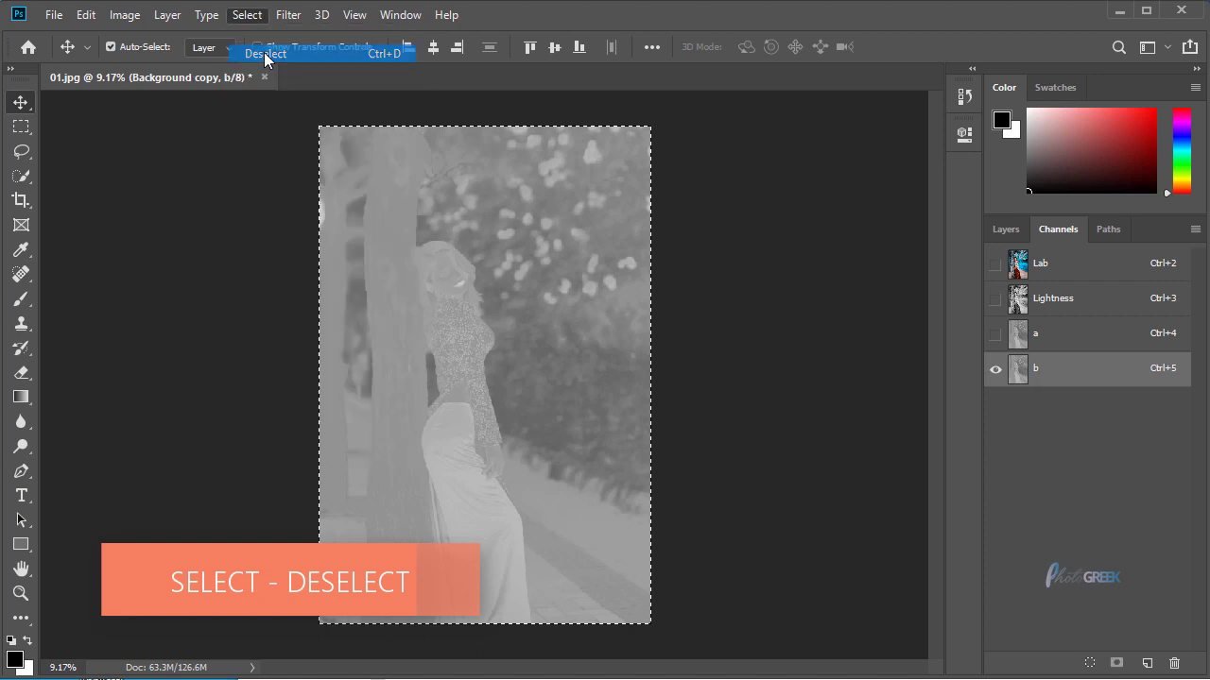
left_click(1056, 270)
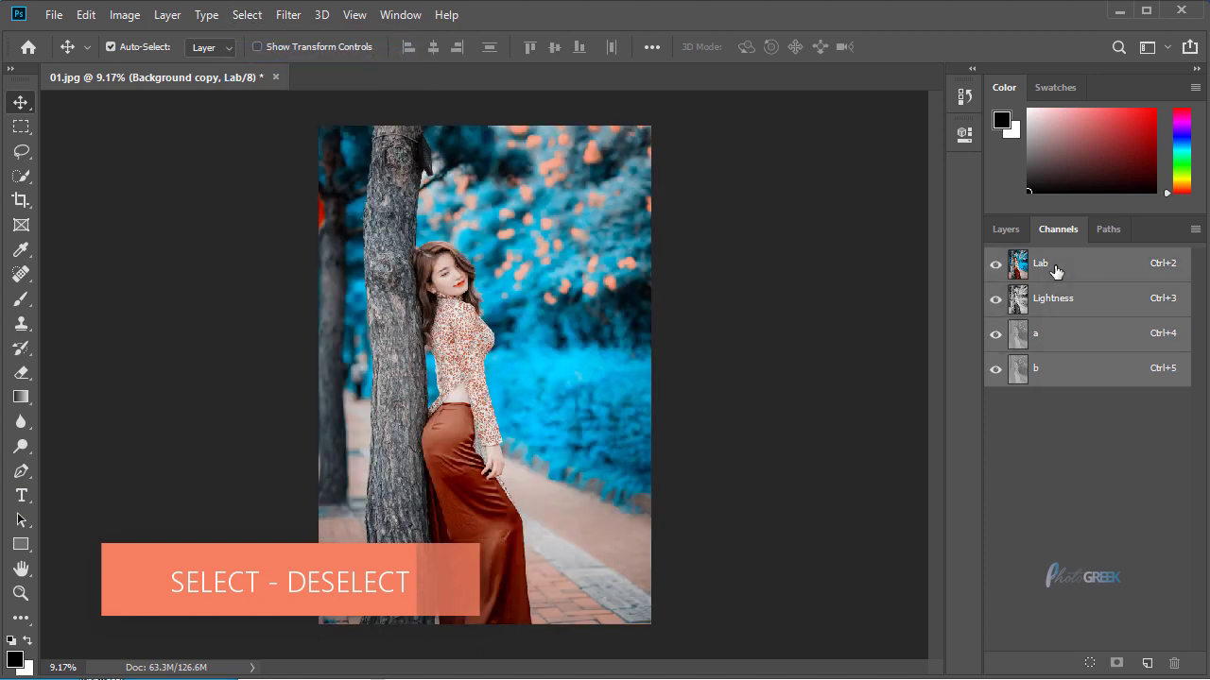
- Back in the Layers panel, switch the image to RGB Color, choosing Don't Flatten
left_click(1005, 229)
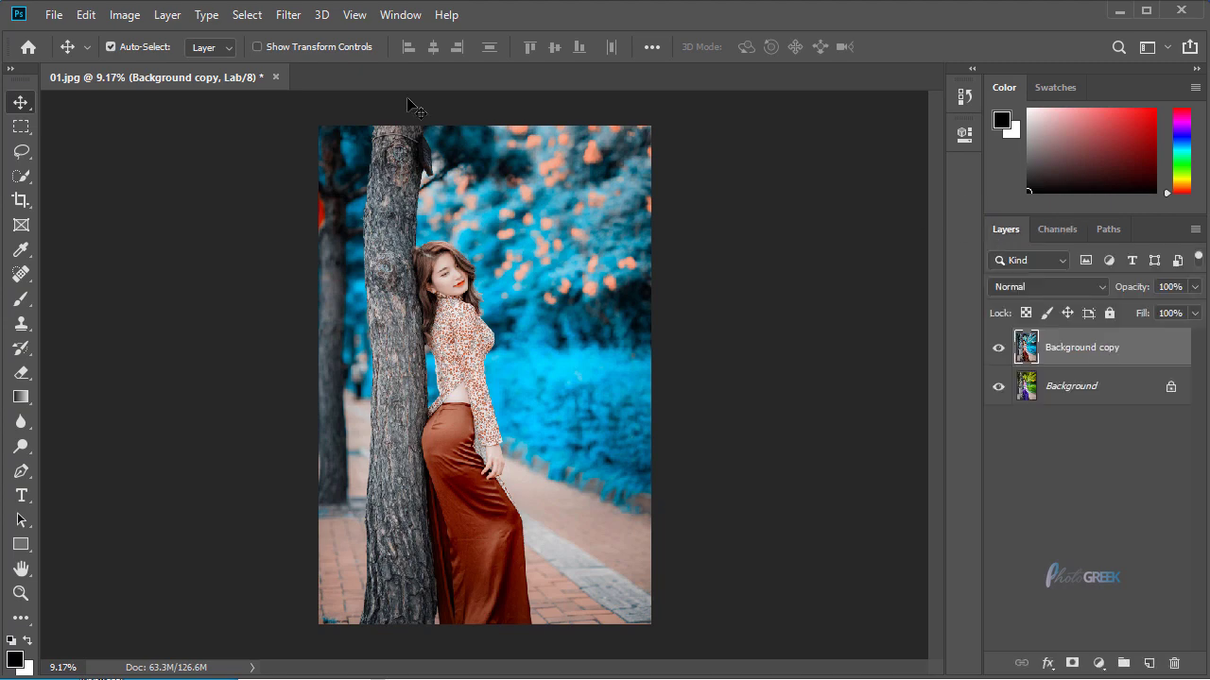
left_click(132, 19)
mouse_move(141, 36)
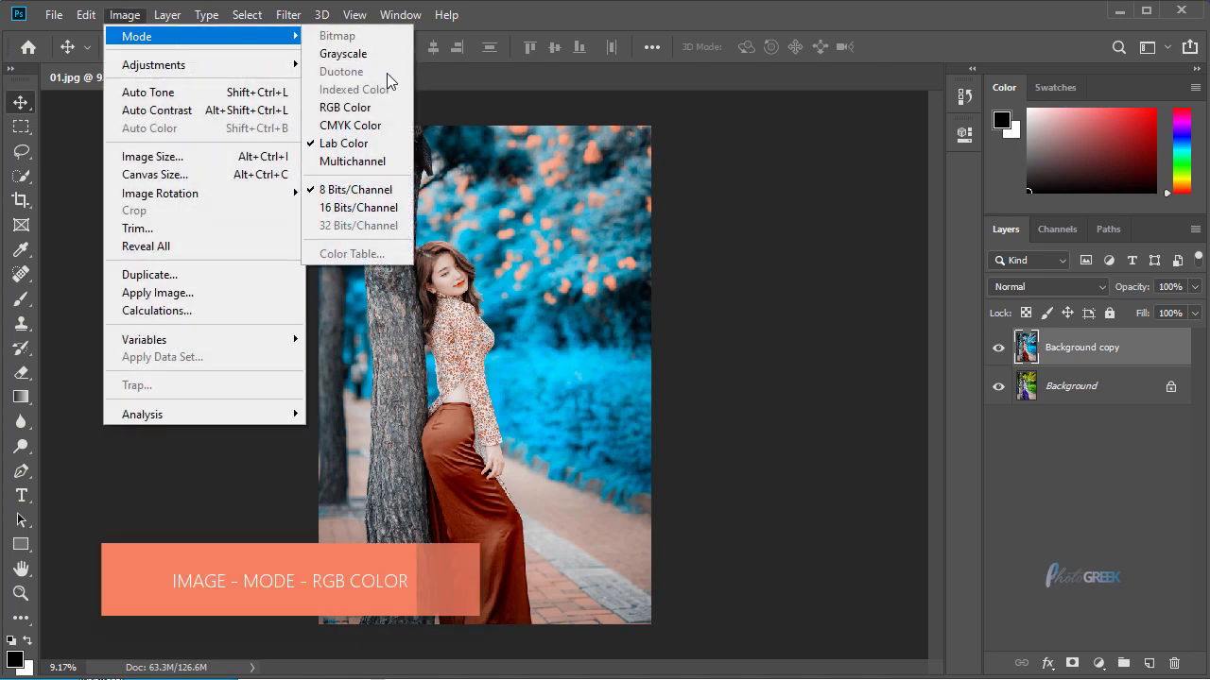
left_click(336, 108)
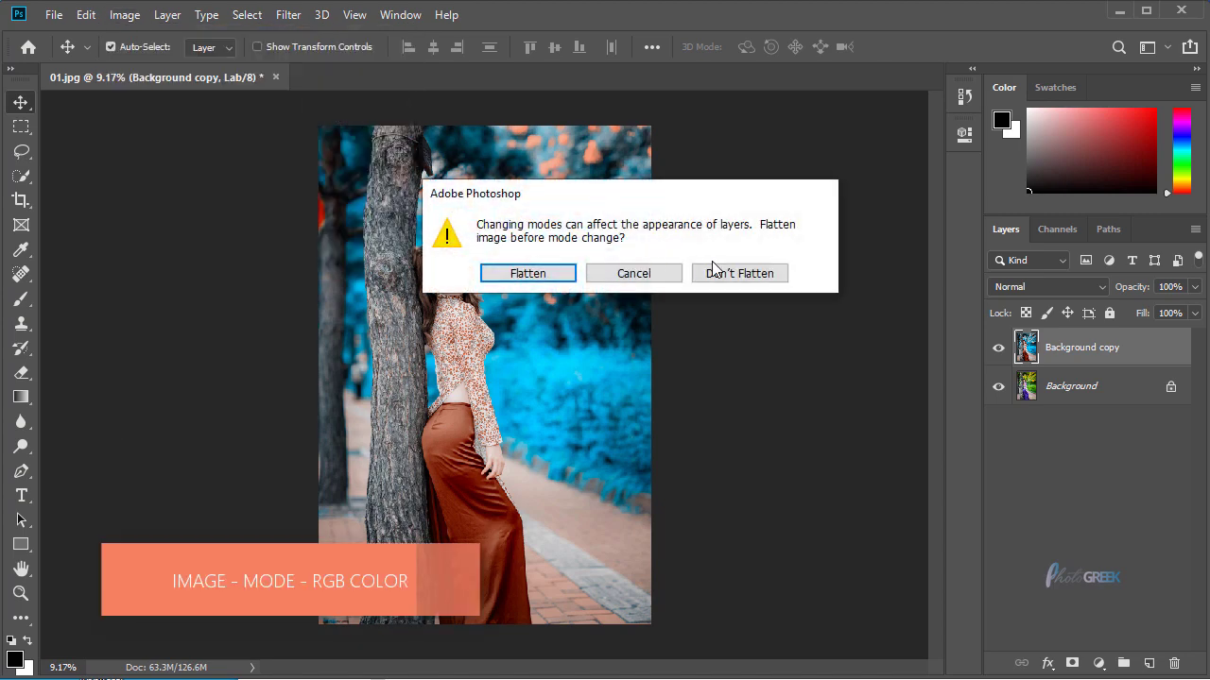
left_click(746, 276)
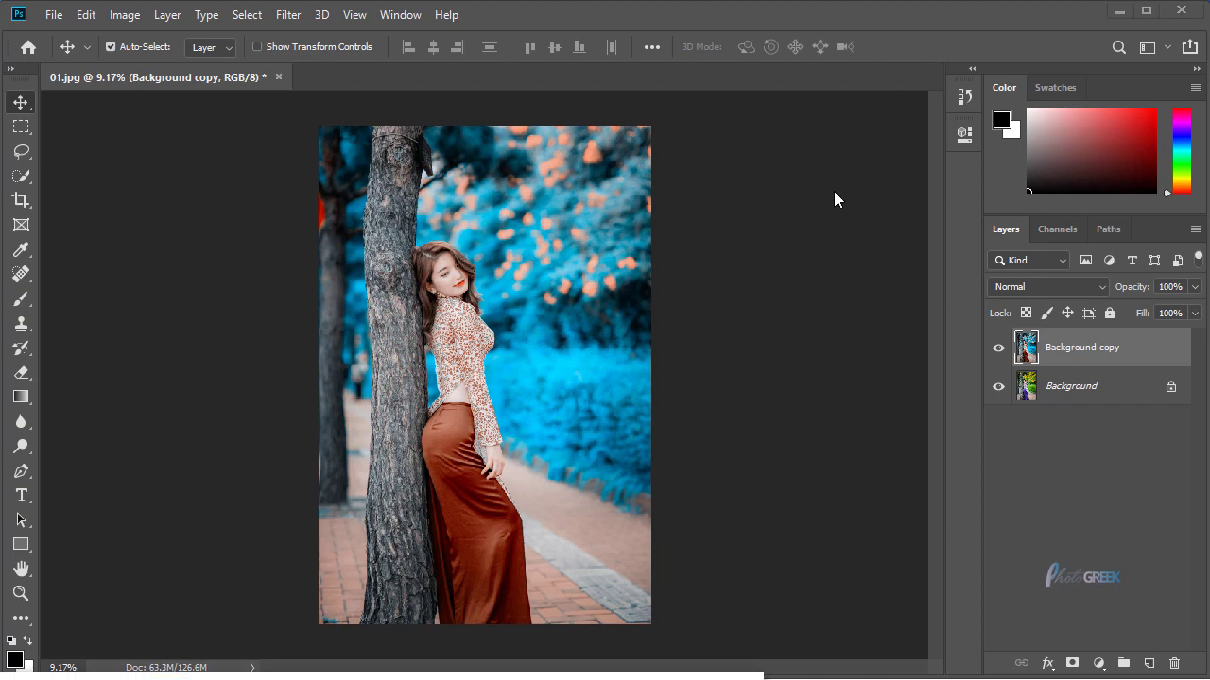
- Add a Hue/Saturation adjustment layer with Master Hue +8 and slightly raised saturation
left_click(1099, 664)
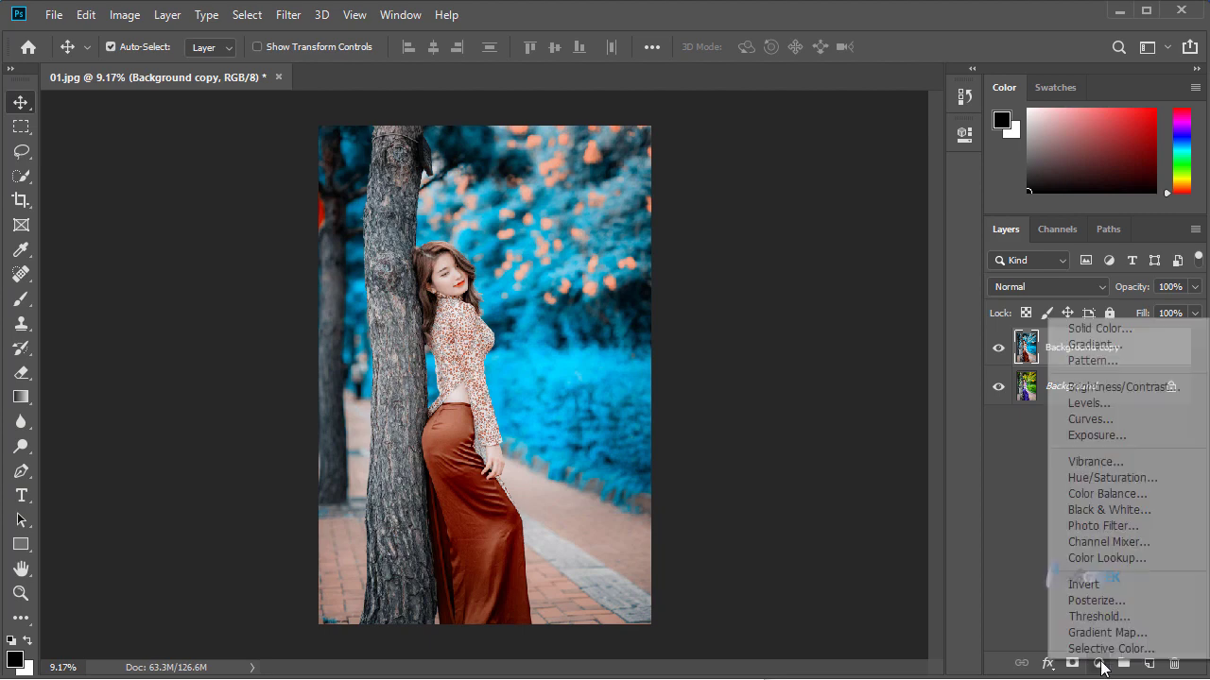
left_click(1125, 478)
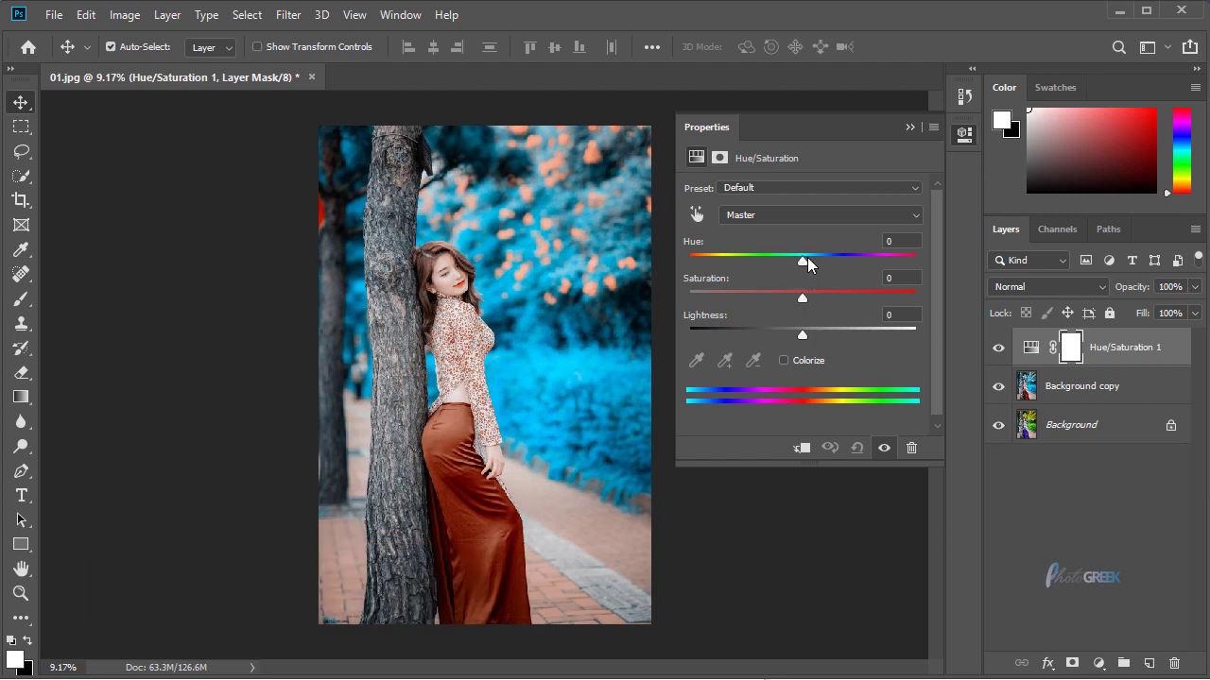
left_click_drag(803, 260, 811, 267)
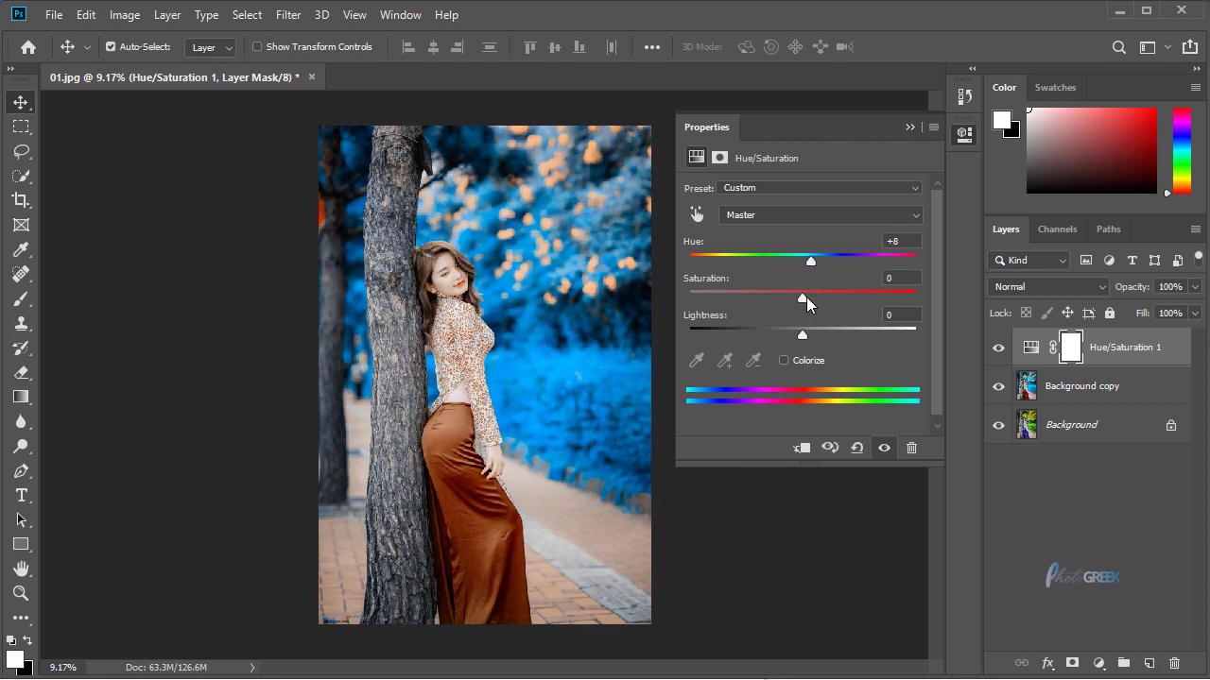
left_click_drag(803, 300, 825, 302)
- Mute and darken the Cyans range to Saturation -45 and Lightness -22
left_click(759, 215)
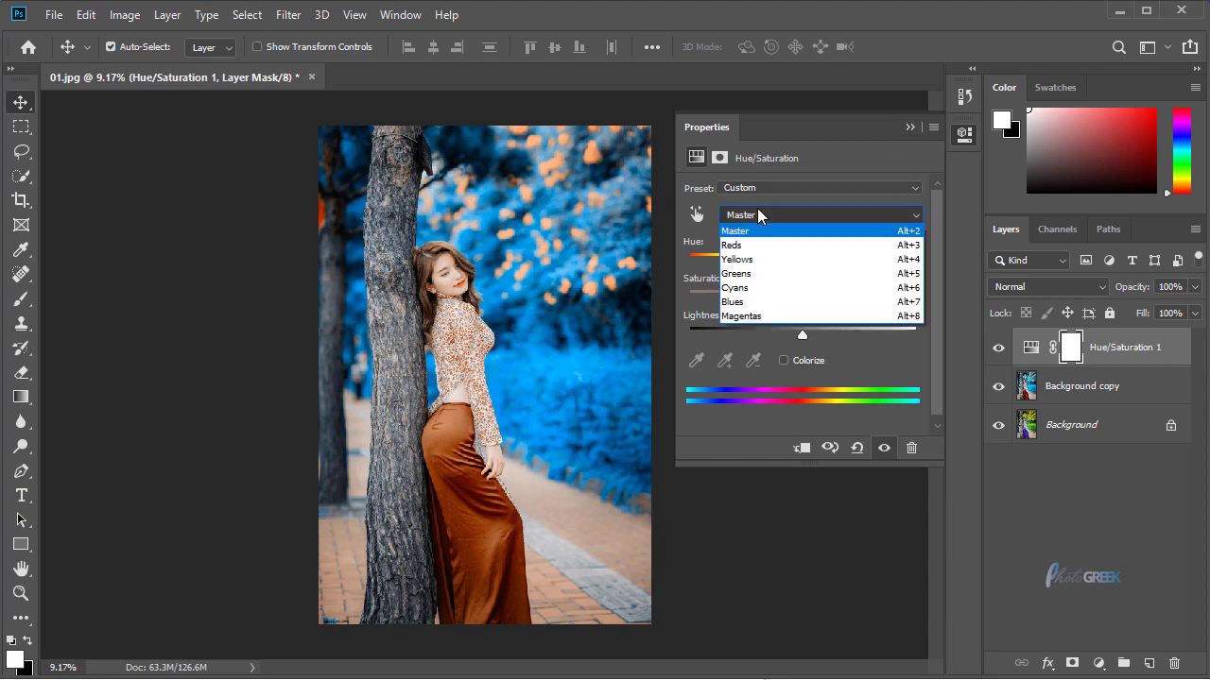
left_click(750, 286)
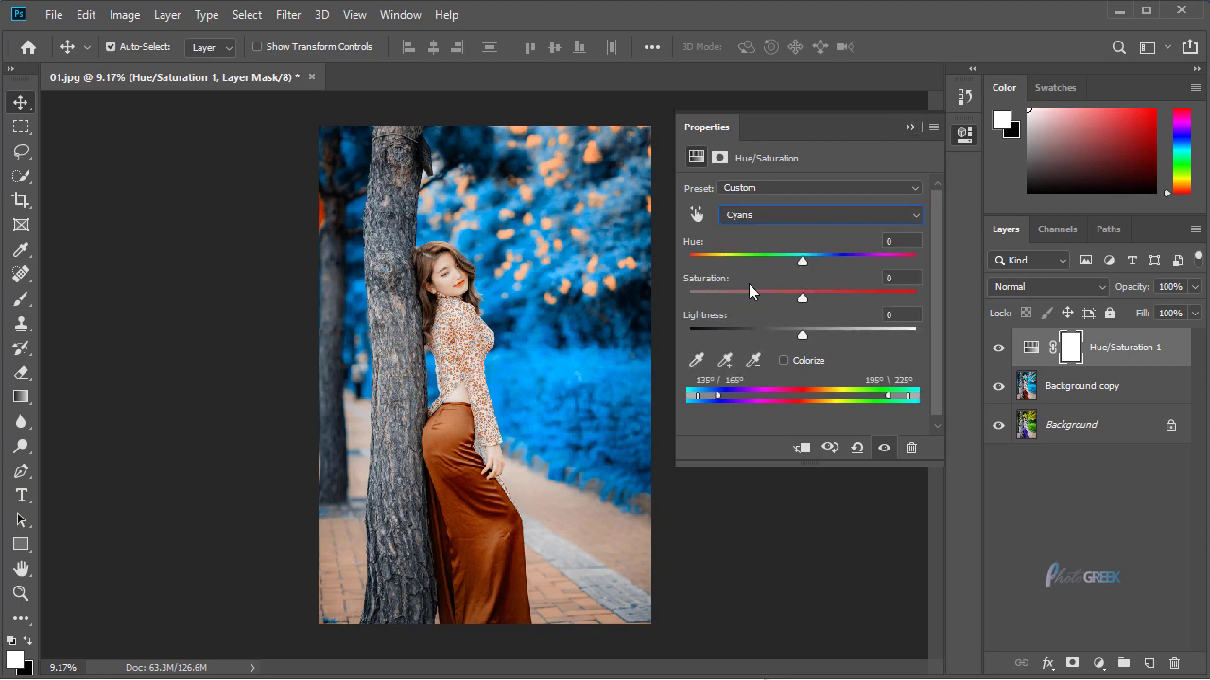
mouse_move(802, 297)
left_mouse_down()
mouse_move(742, 299)
mouse_move(753, 299)
left_mouse_up()
left_click_drag(800, 336, 774, 338)
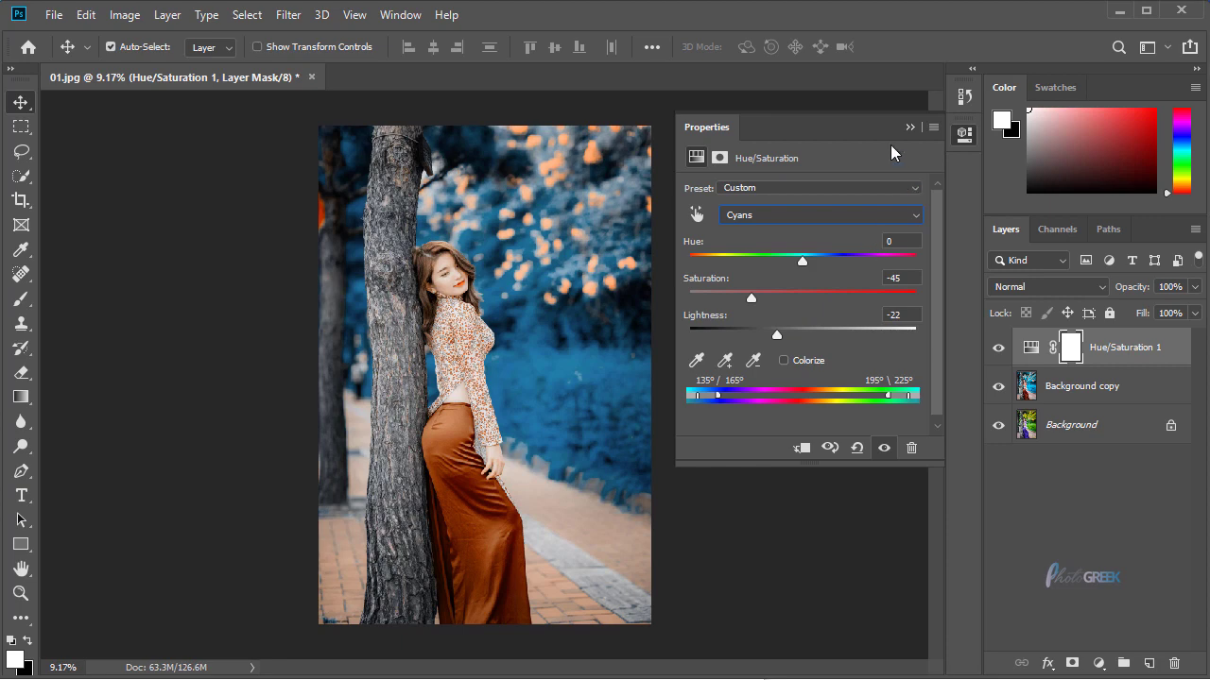
left_click(910, 129)
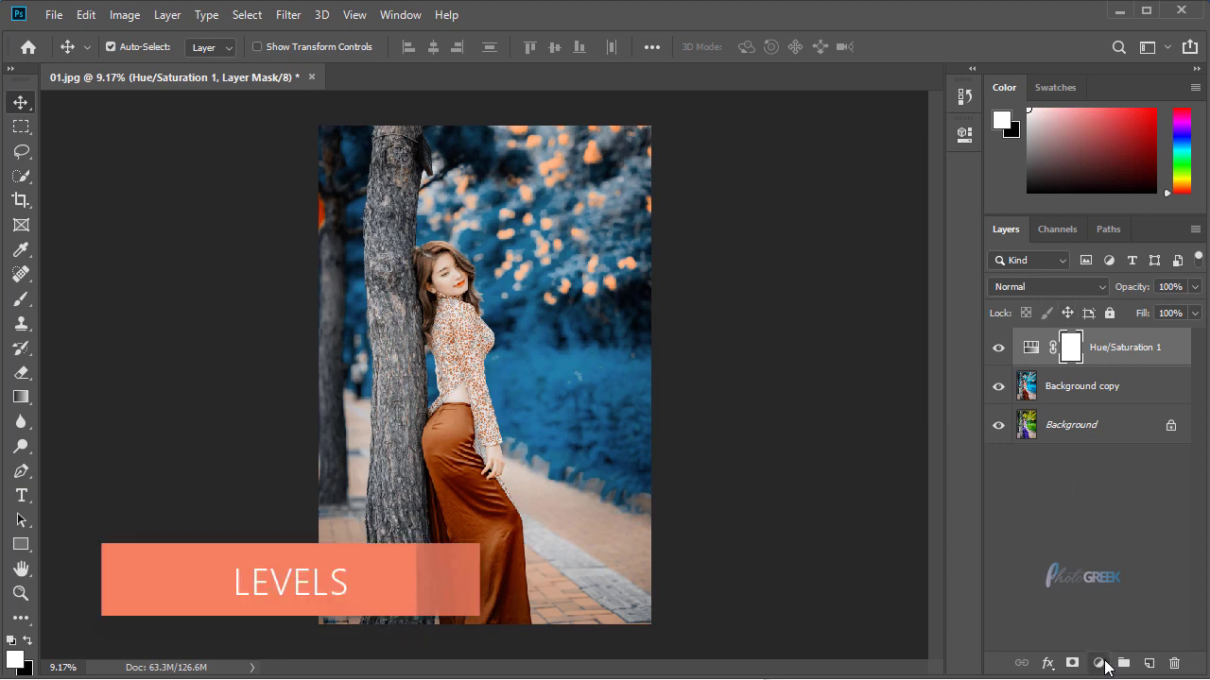
- Add a Levels adjustment layer with input black at 31 and input white at 240
left_click(1098, 663)
left_click(1105, 405)
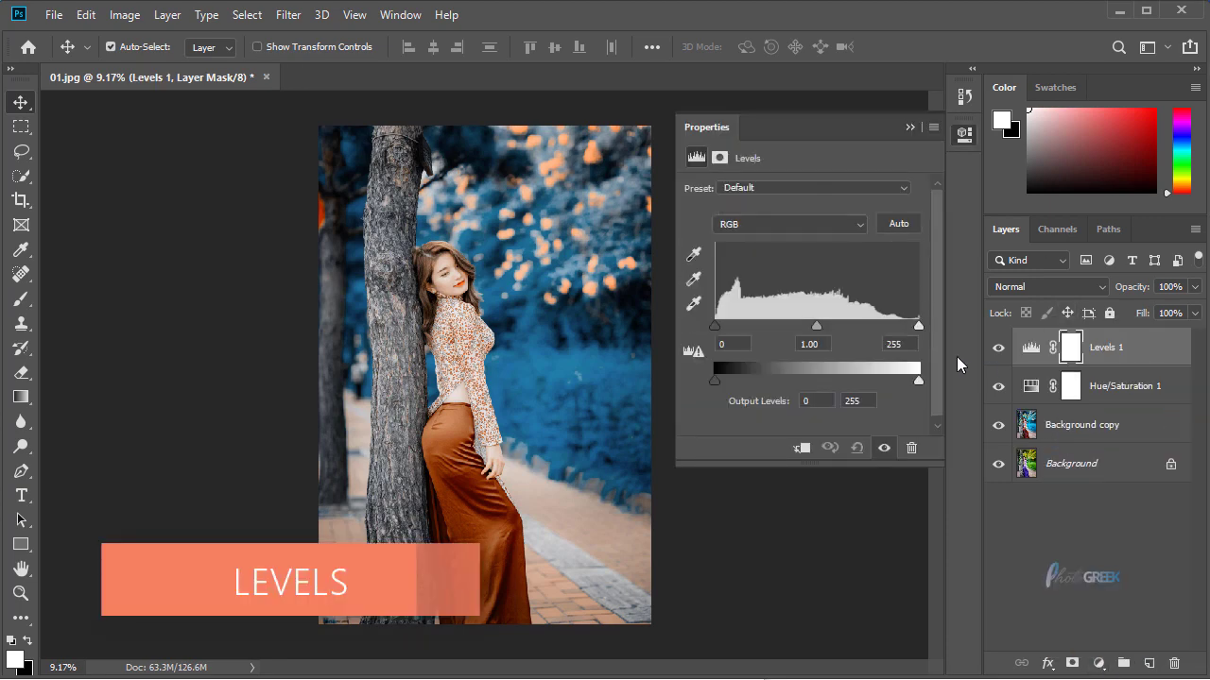
left_click_drag(714, 327, 741, 335)
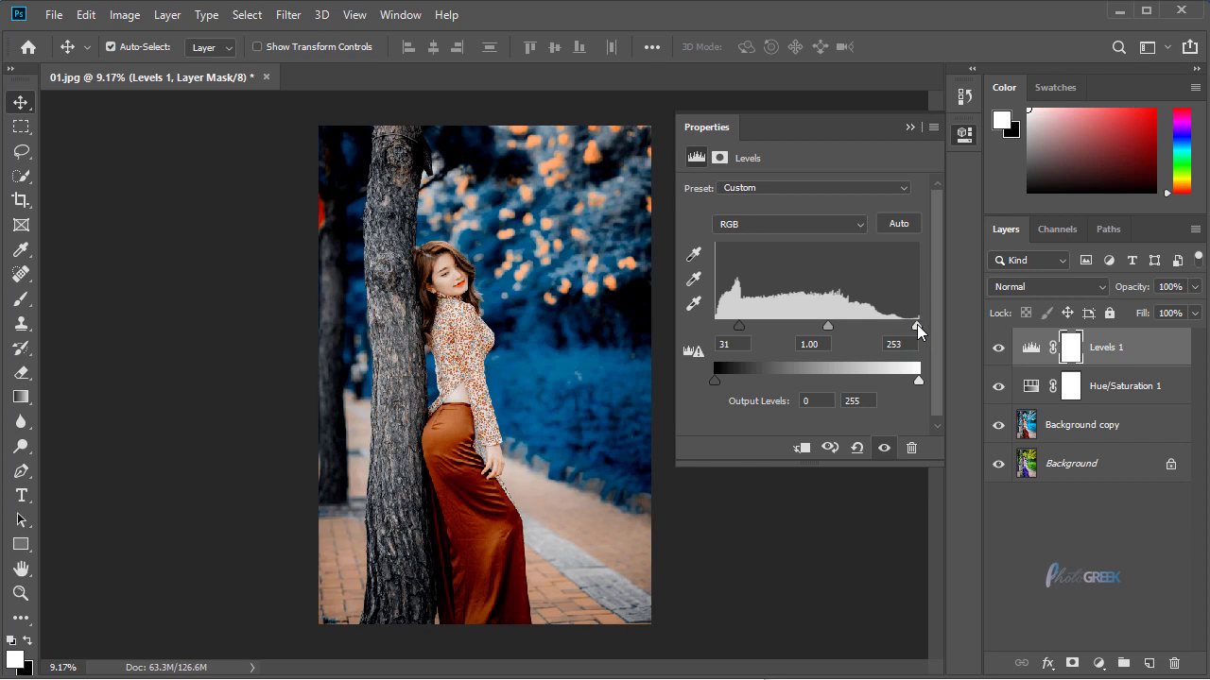
left_click_drag(918, 330, 908, 333)
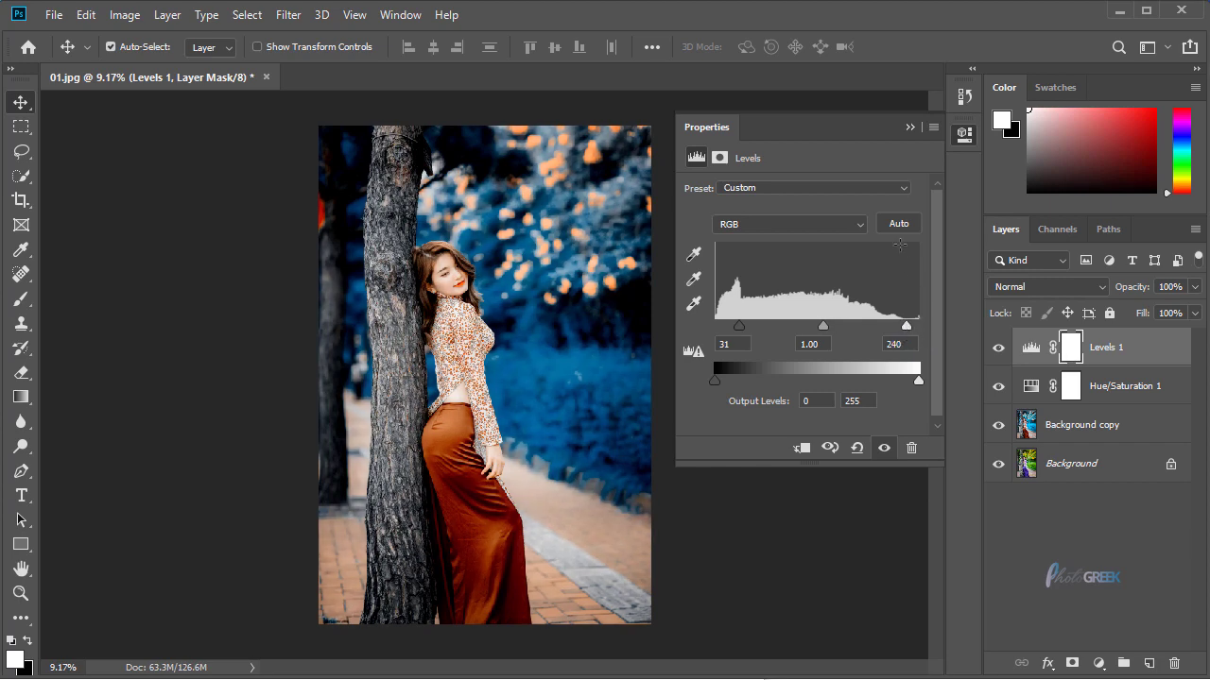
- Add a Curves layer with lower and upper control points and a slightly lifted black point
left_click(905, 127)
left_click(1102, 662)
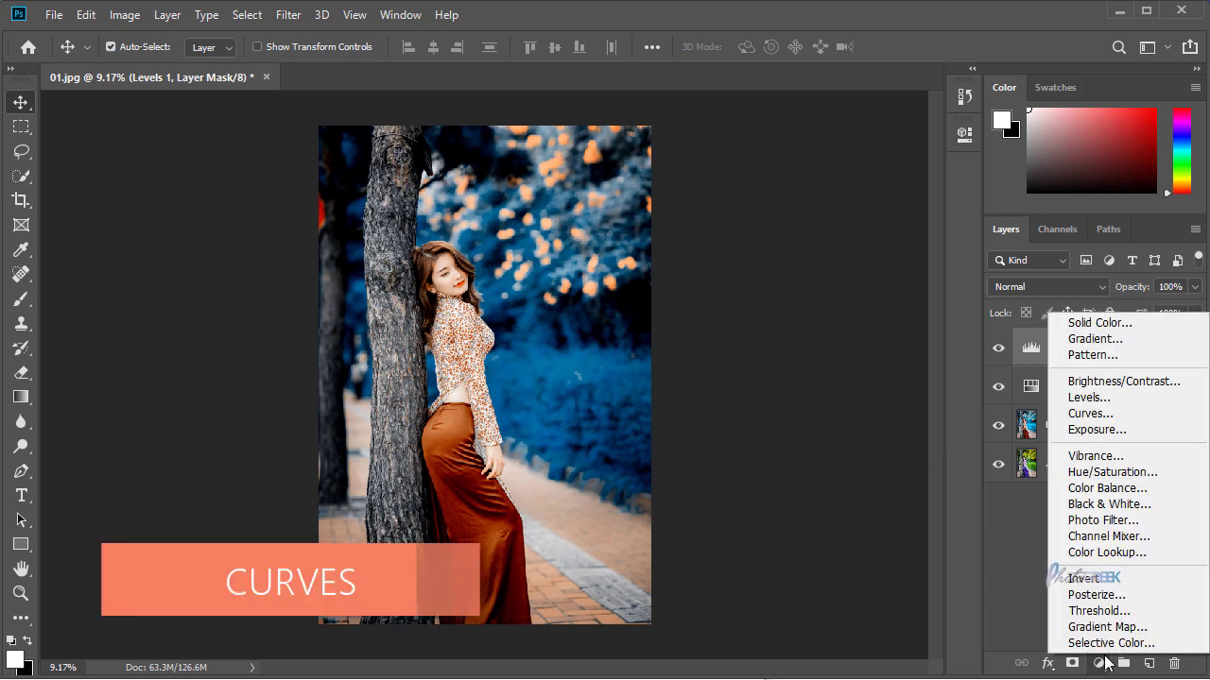
left_click(1098, 414)
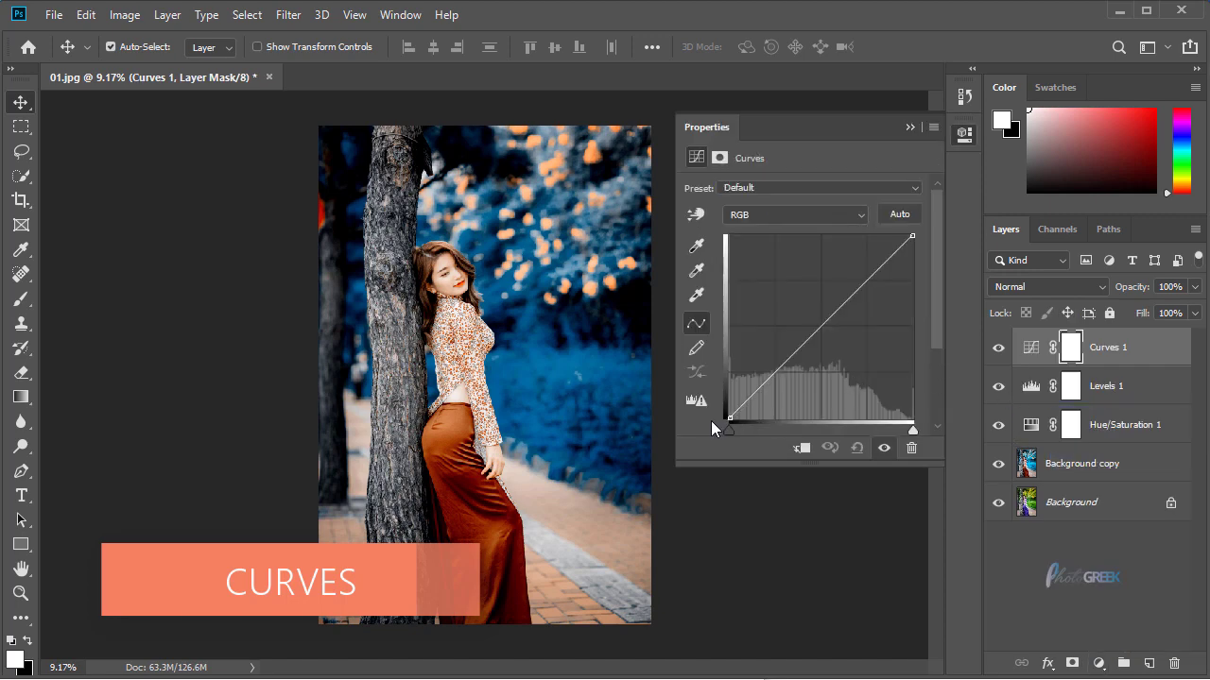
left_click(772, 371)
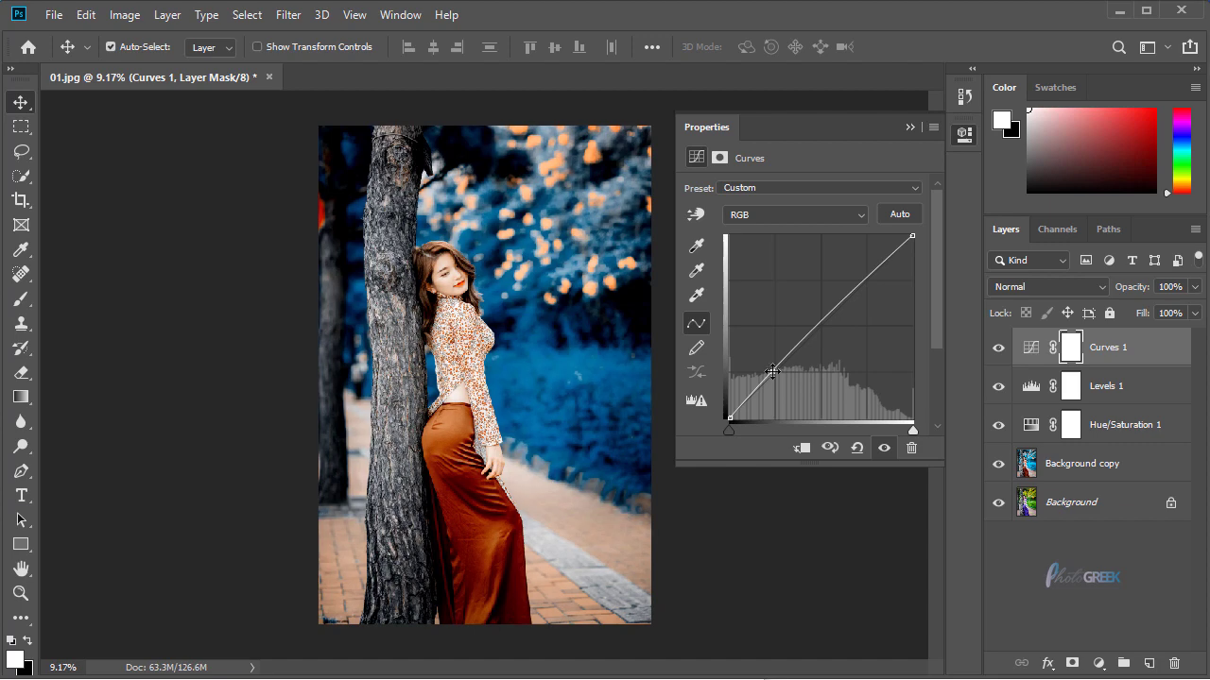
left_click(772, 372)
left_click(865, 279)
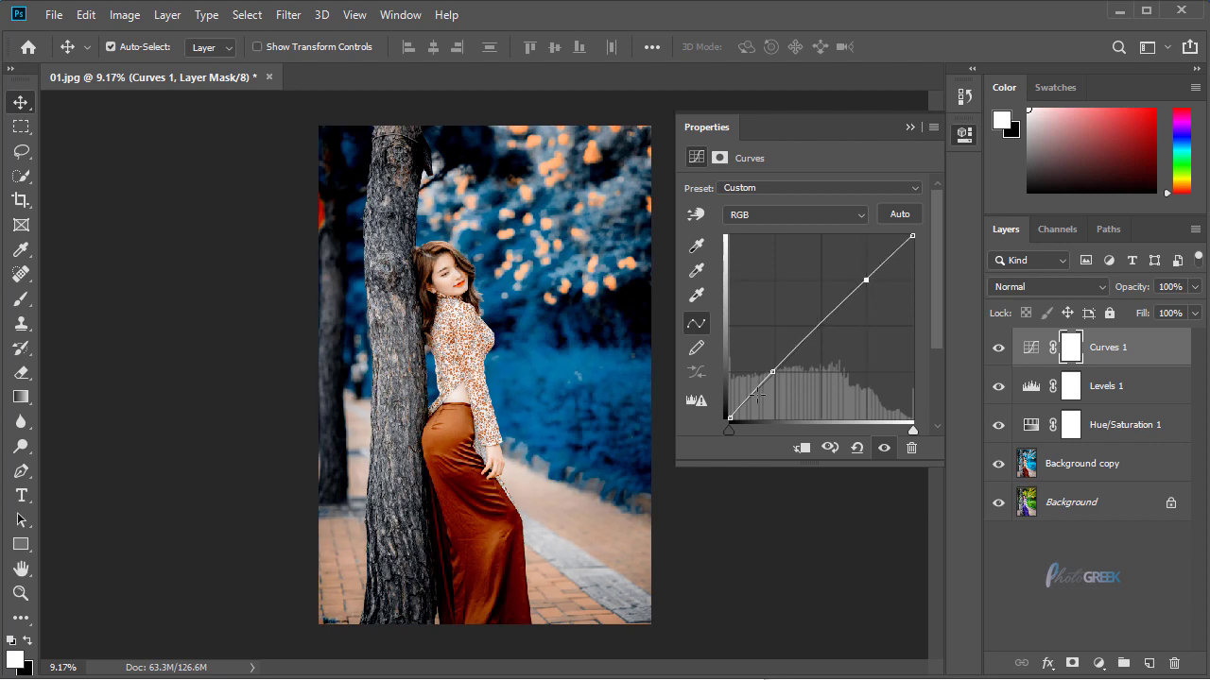
left_click_drag(728, 416, 713, 408)
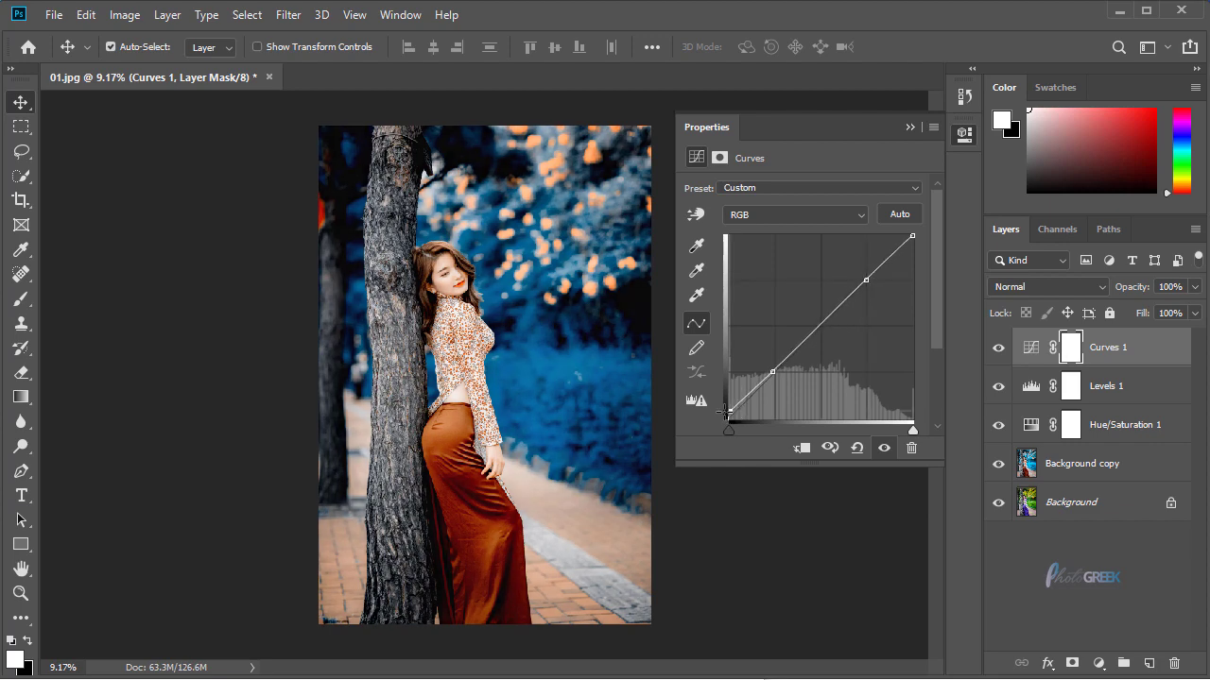
left_click(909, 127)
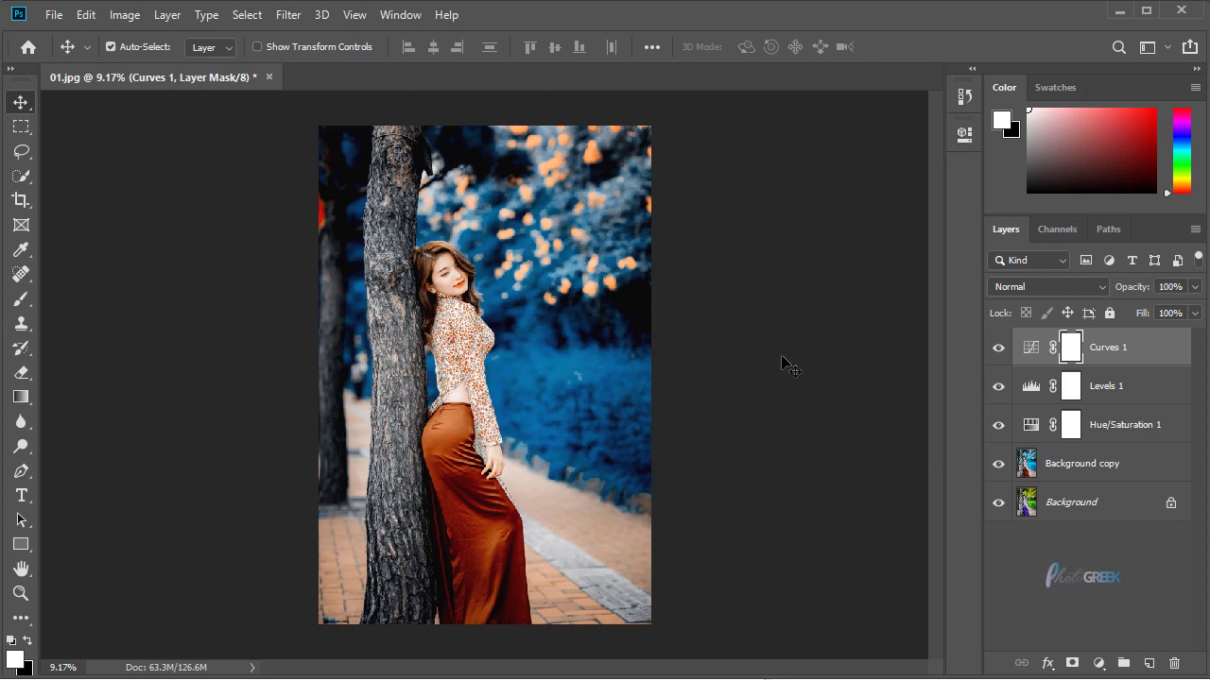
- Stamp all visible layers into a new merged layer and open it in the Camera Raw Filter
key("ctrl+minus")
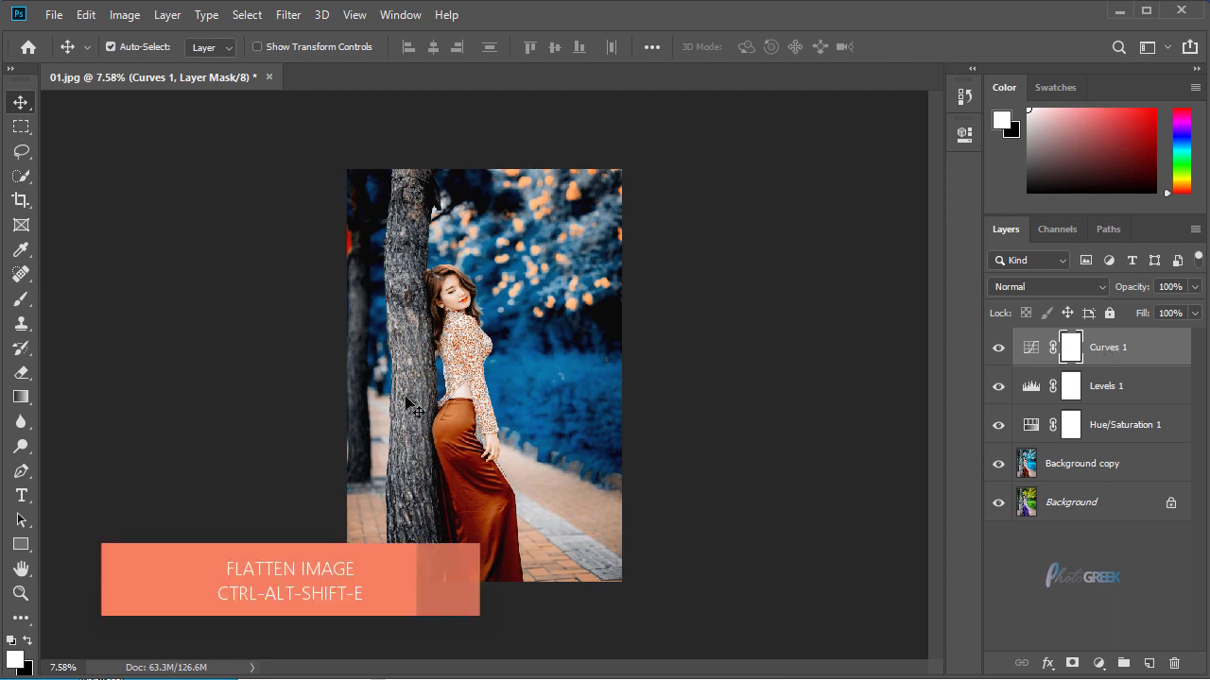
key("ctrl+alt+shift+e")
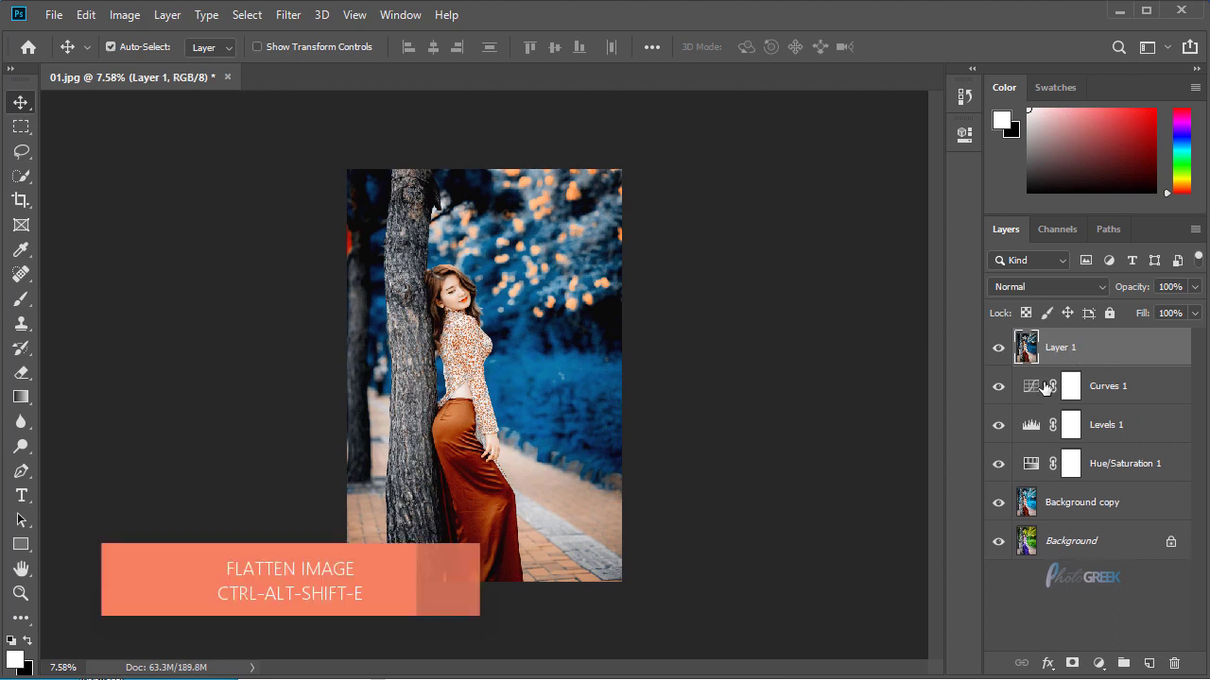
left_click(289, 14)
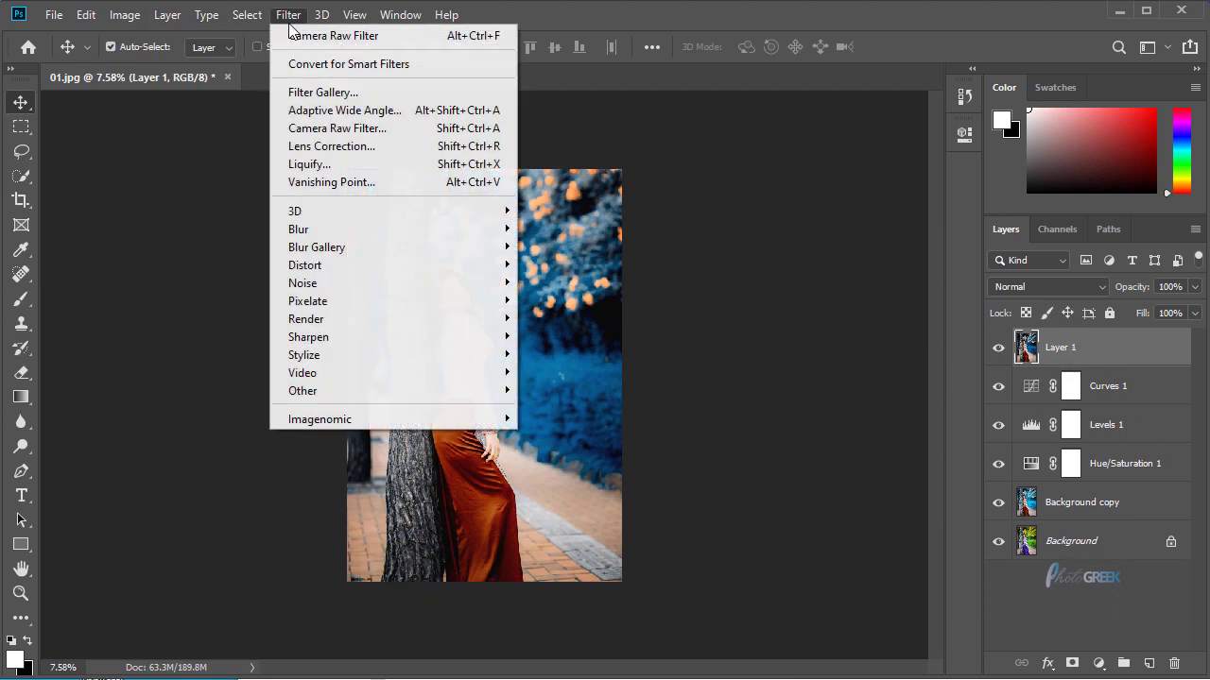
left_click(321, 122)
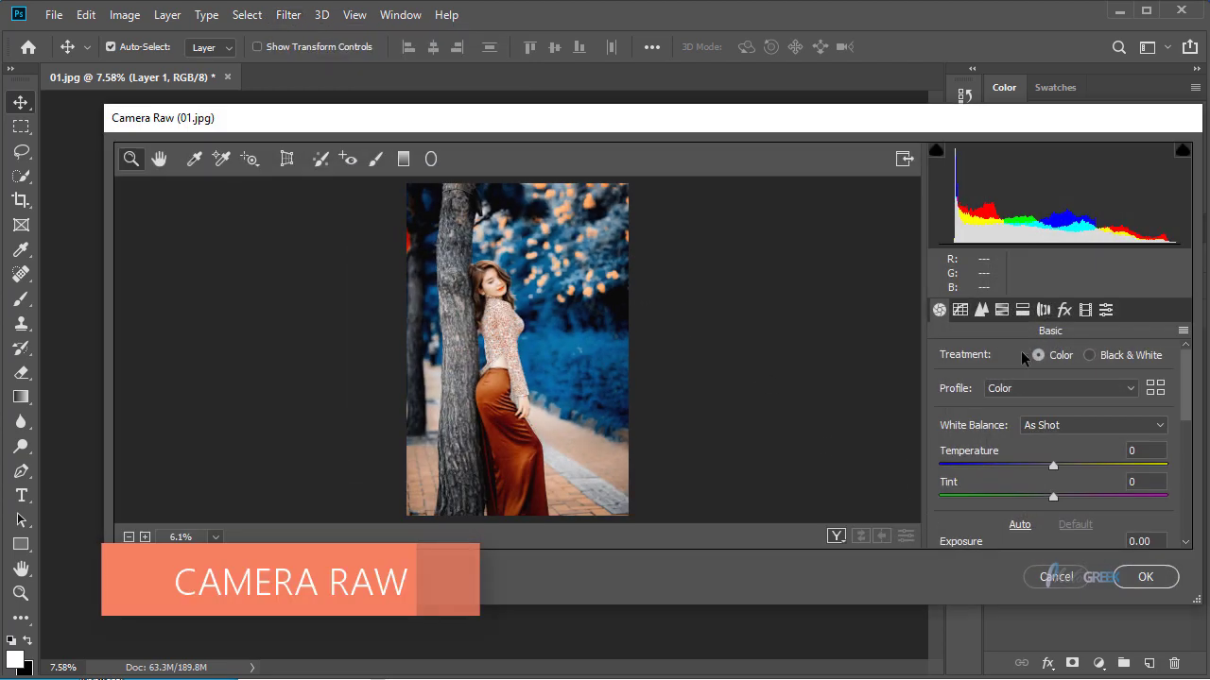
- In Camera Raw HSL, lower the Blues luminance and saturation and shift the Blues hue left
left_click(1001, 309)
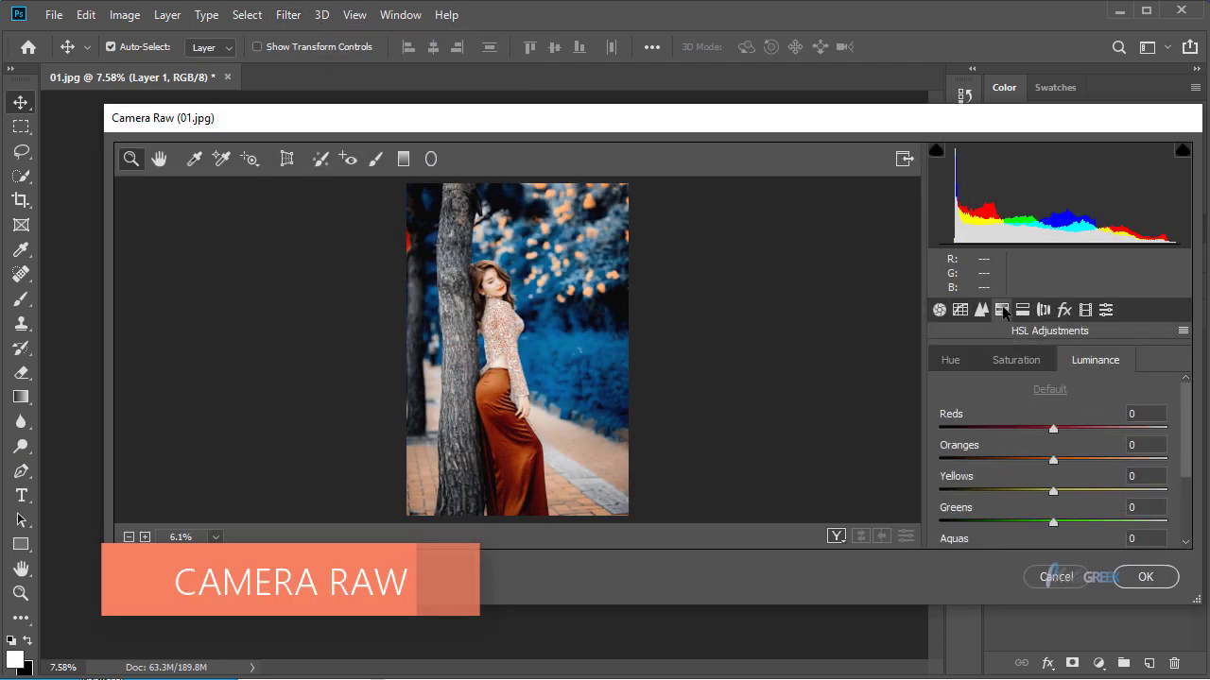
scroll(1096, 444, "down", 3)
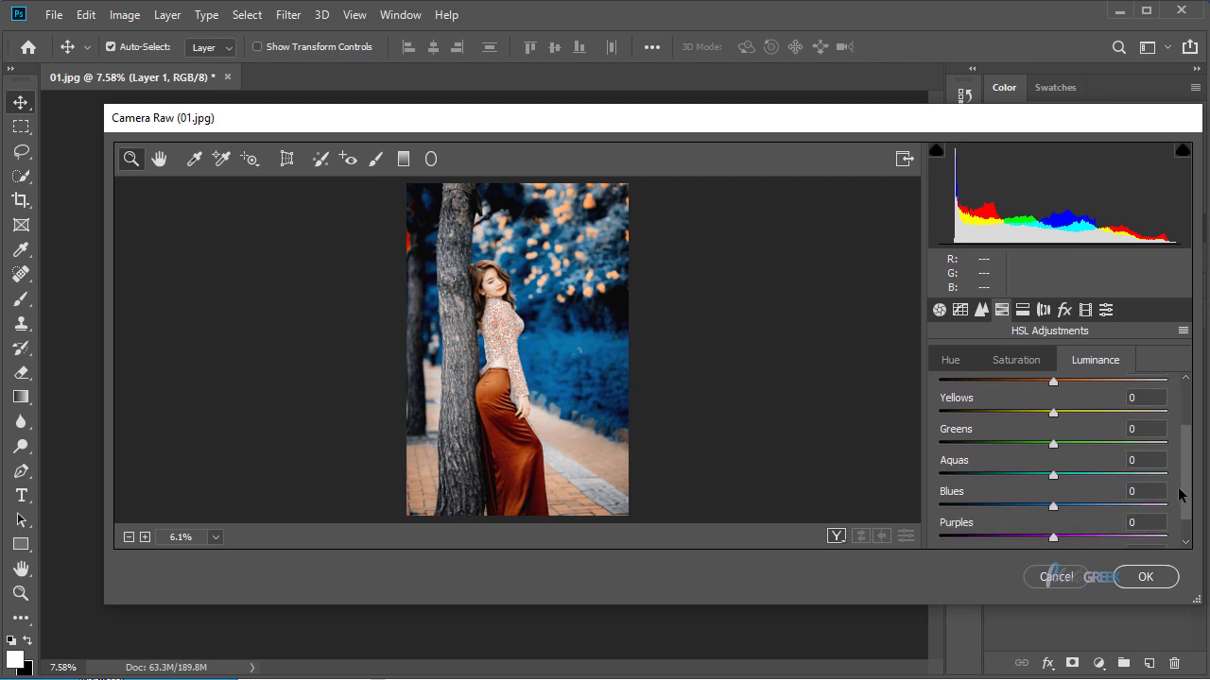
left_click_drag(1019, 478, 1016, 480)
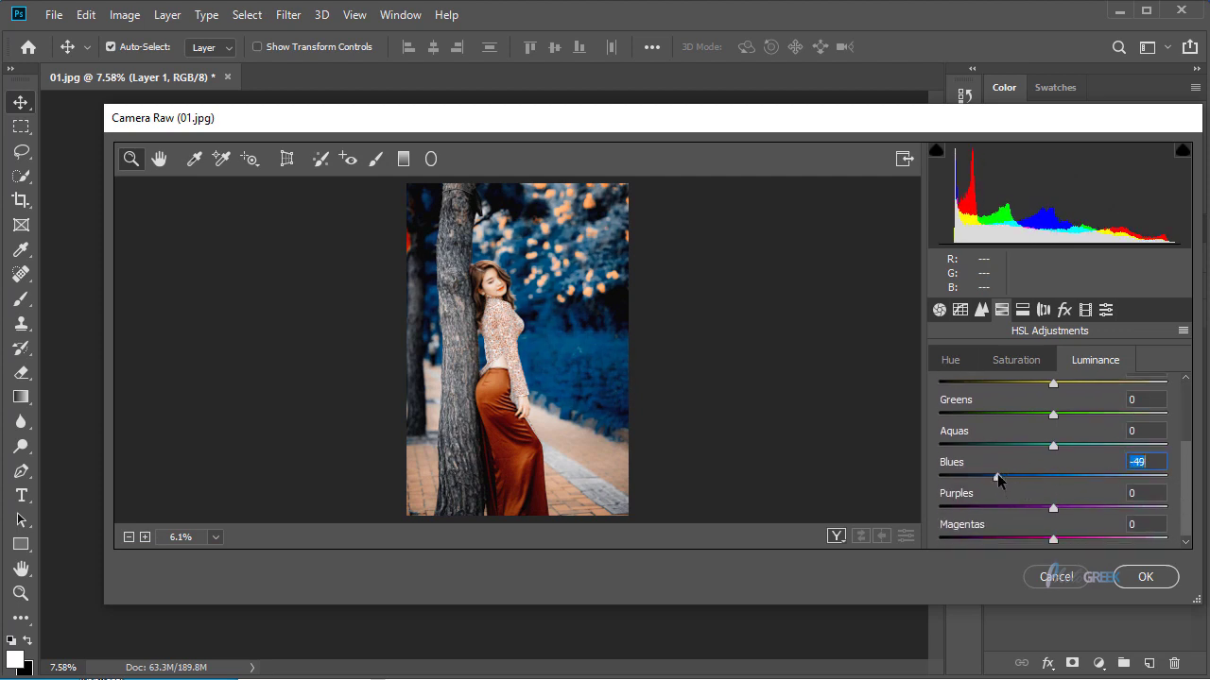
left_click(998, 361)
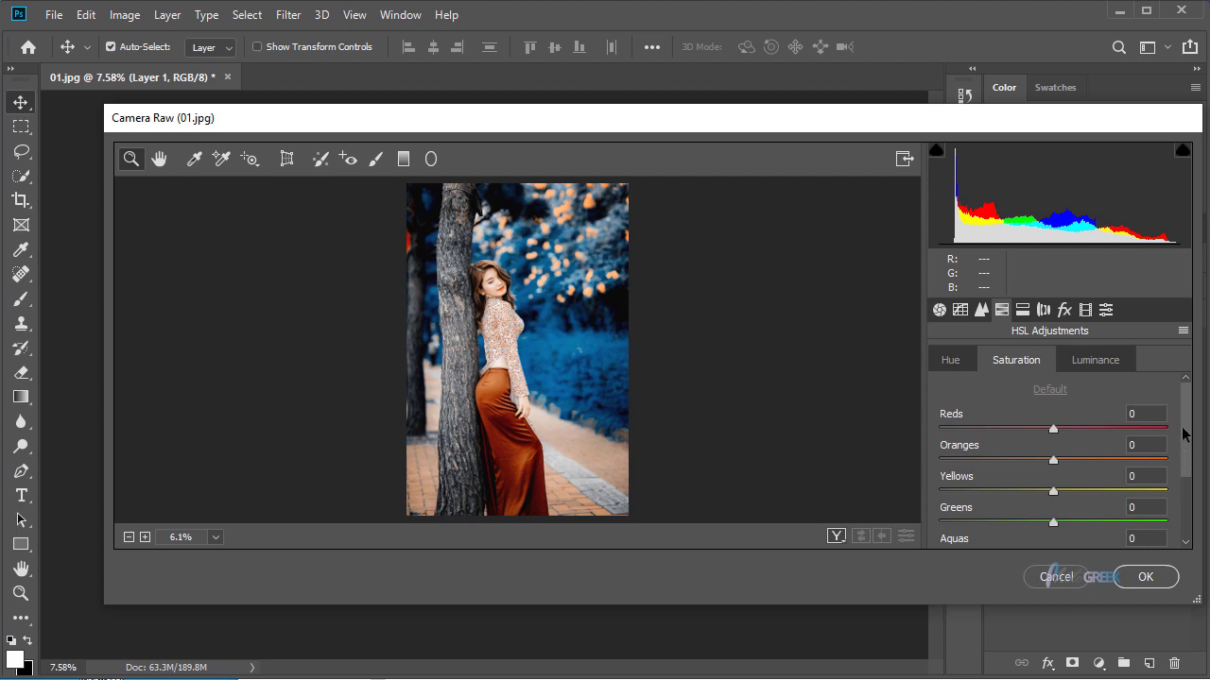
scroll(1183, 433, "down", 3)
left_click_drag(1022, 491, 999, 489)
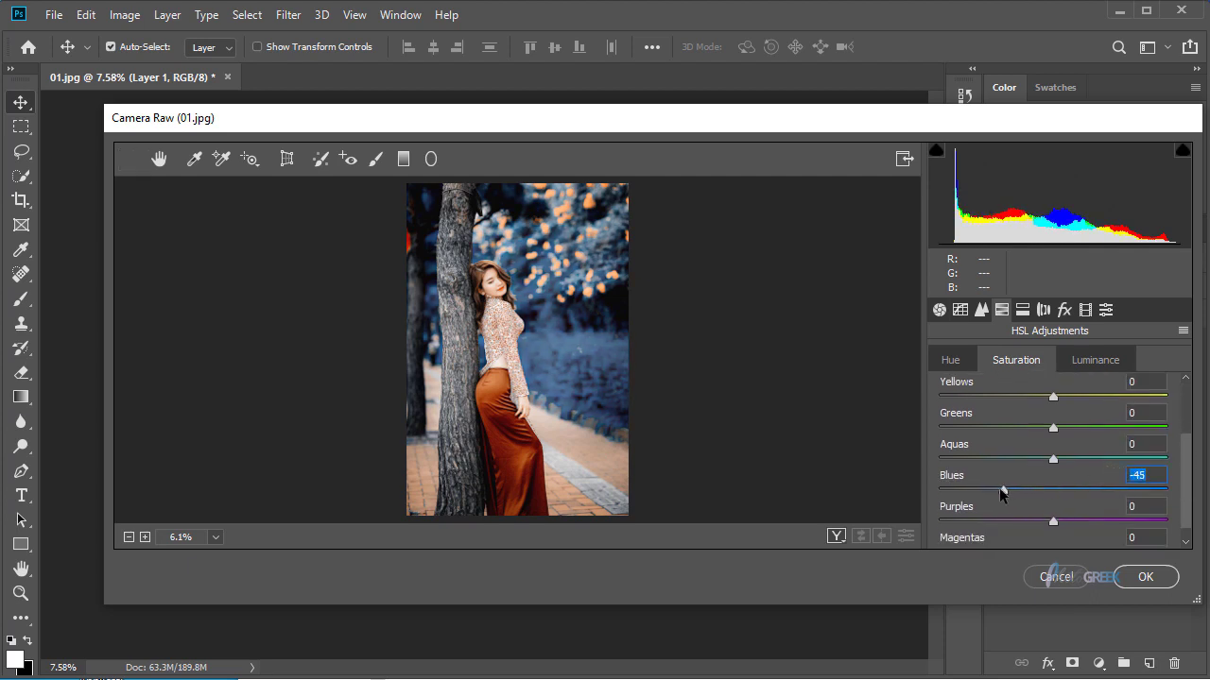
left_click(950, 360)
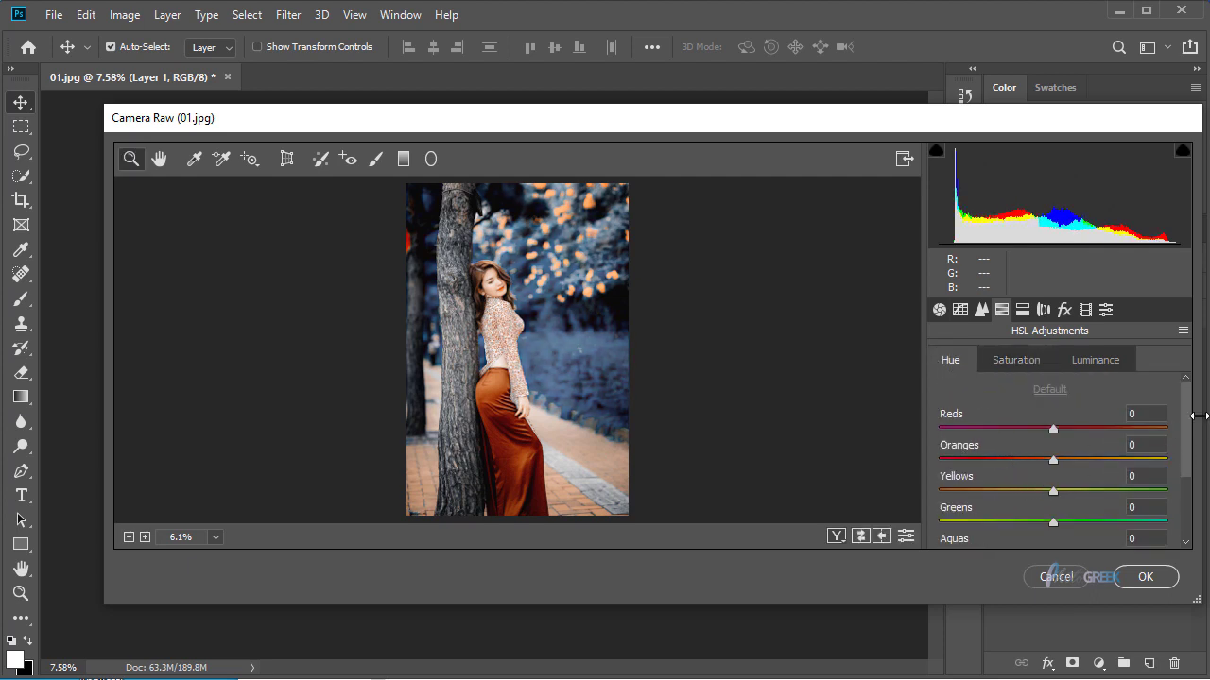
scroll(1184, 425, "down", 3)
left_click_drag(1053, 499, 1000, 504)
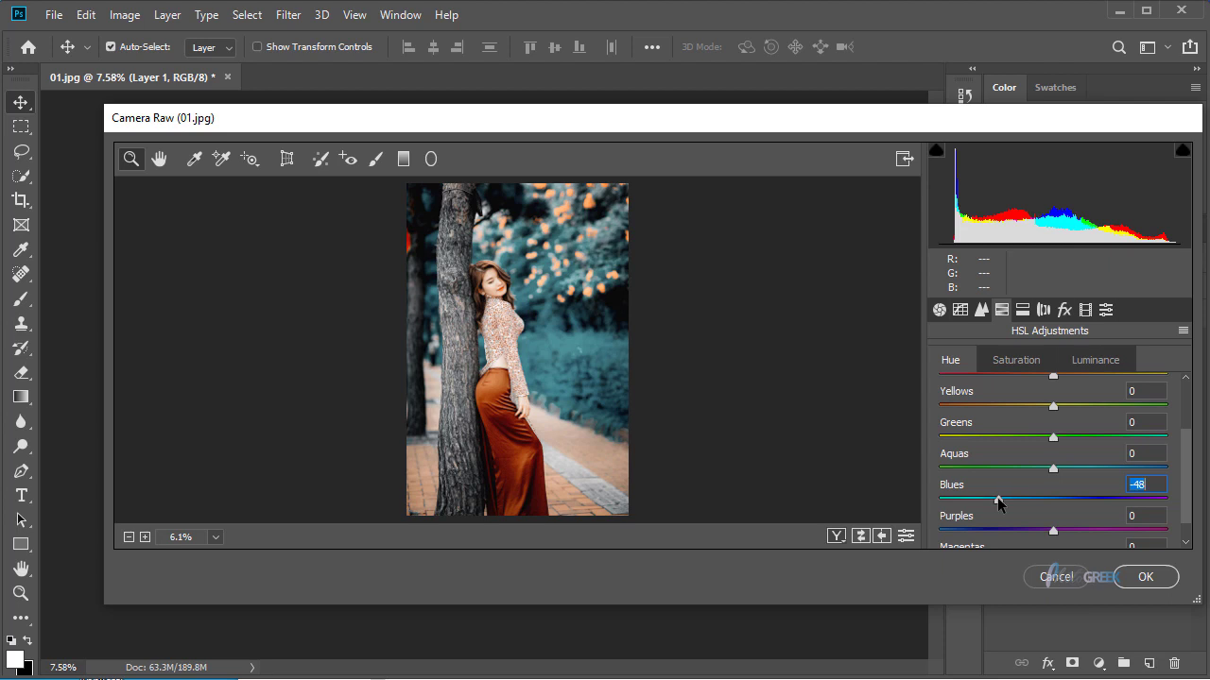
- Finalize Blues at hue -48, saturation -43, luminance +12 and apply Camera Raw
left_click(998, 357)
left_click_drag(1004, 488, 992, 488)
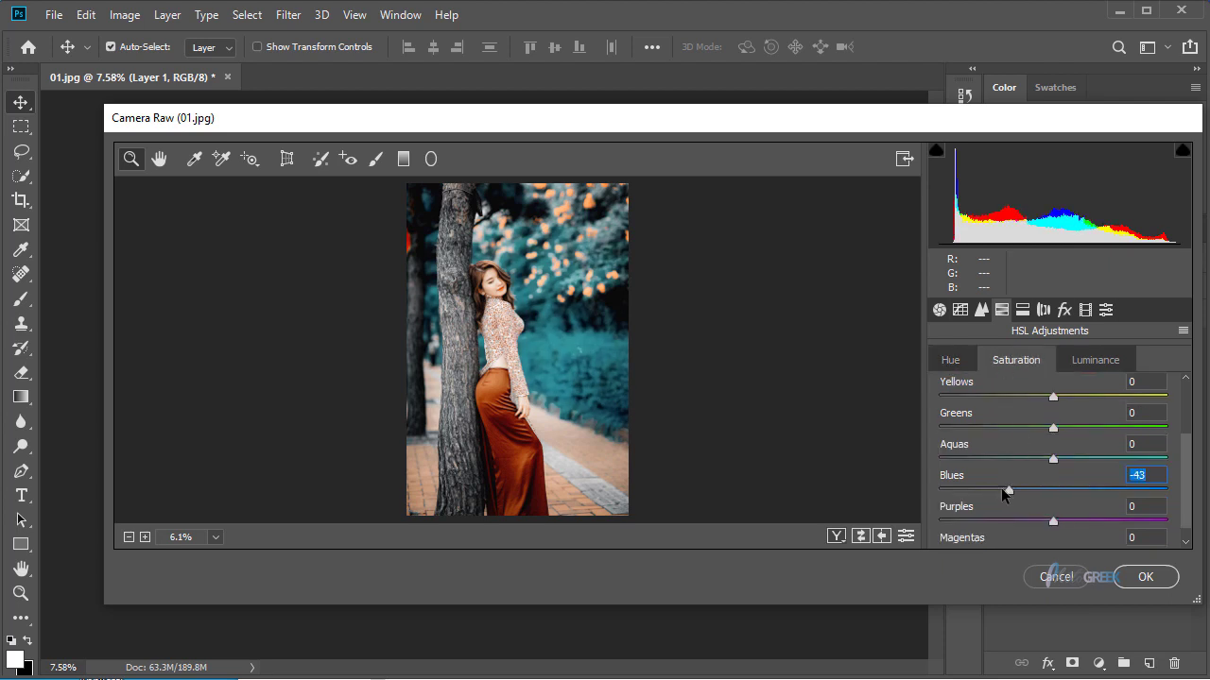
left_click(1095, 360)
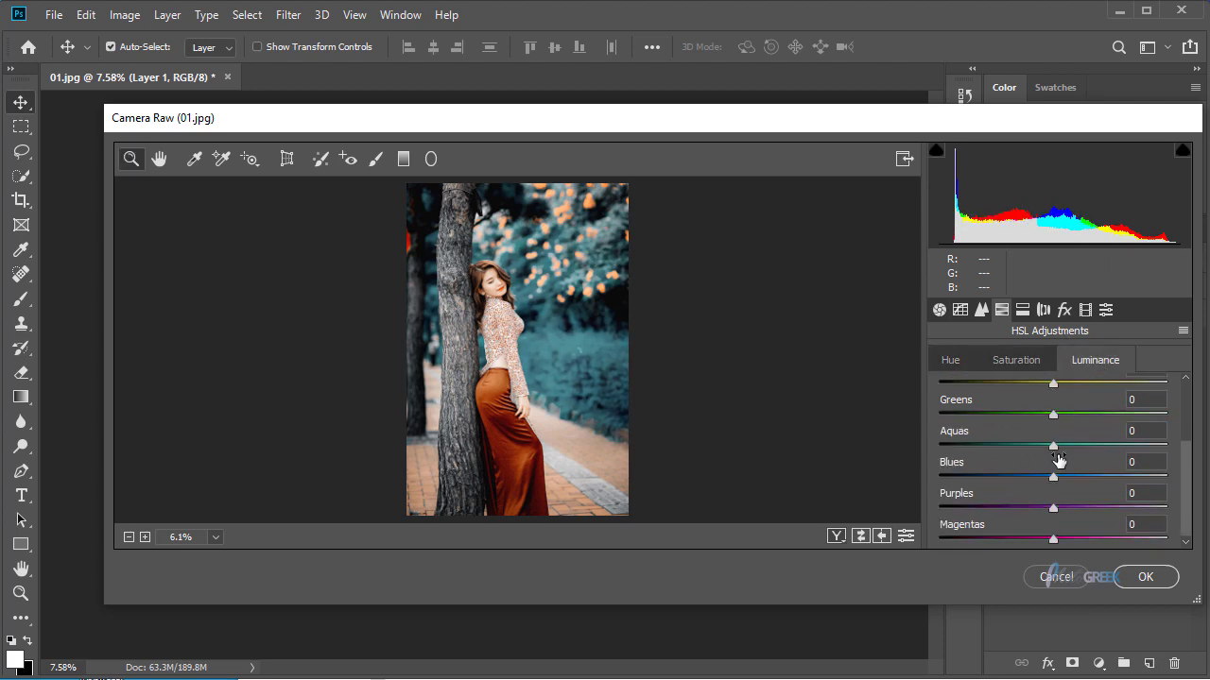
left_click_drag(1053, 475, 1065, 476)
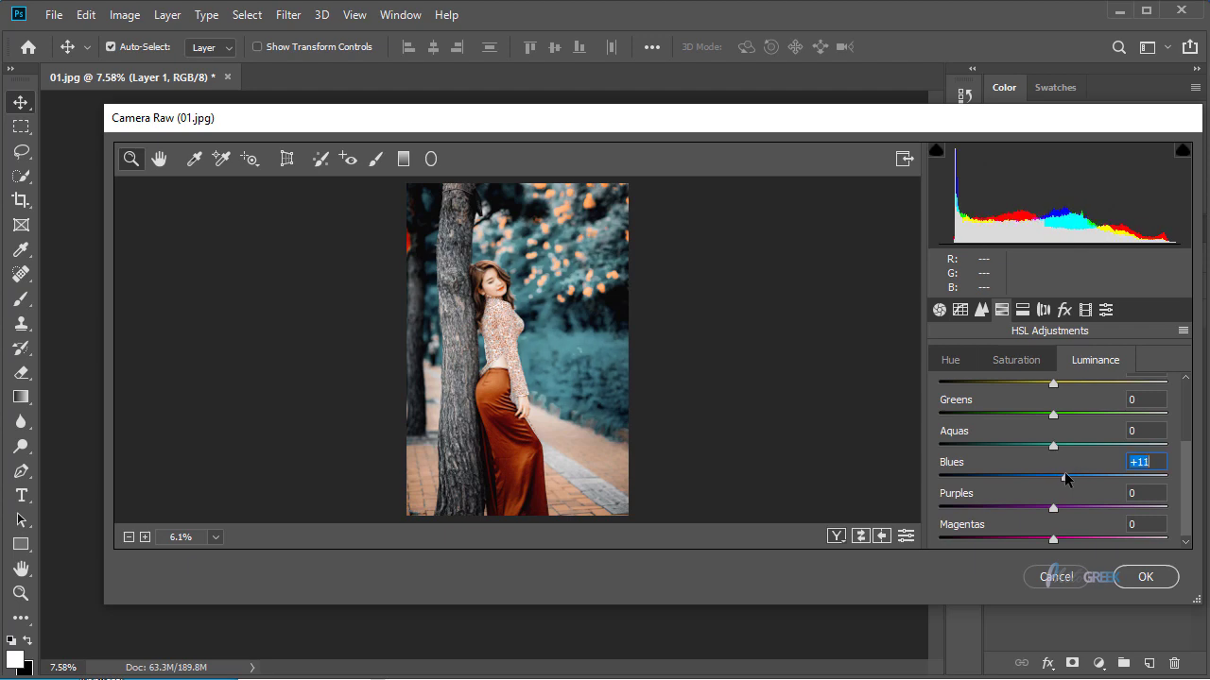
left_click(1145, 576)
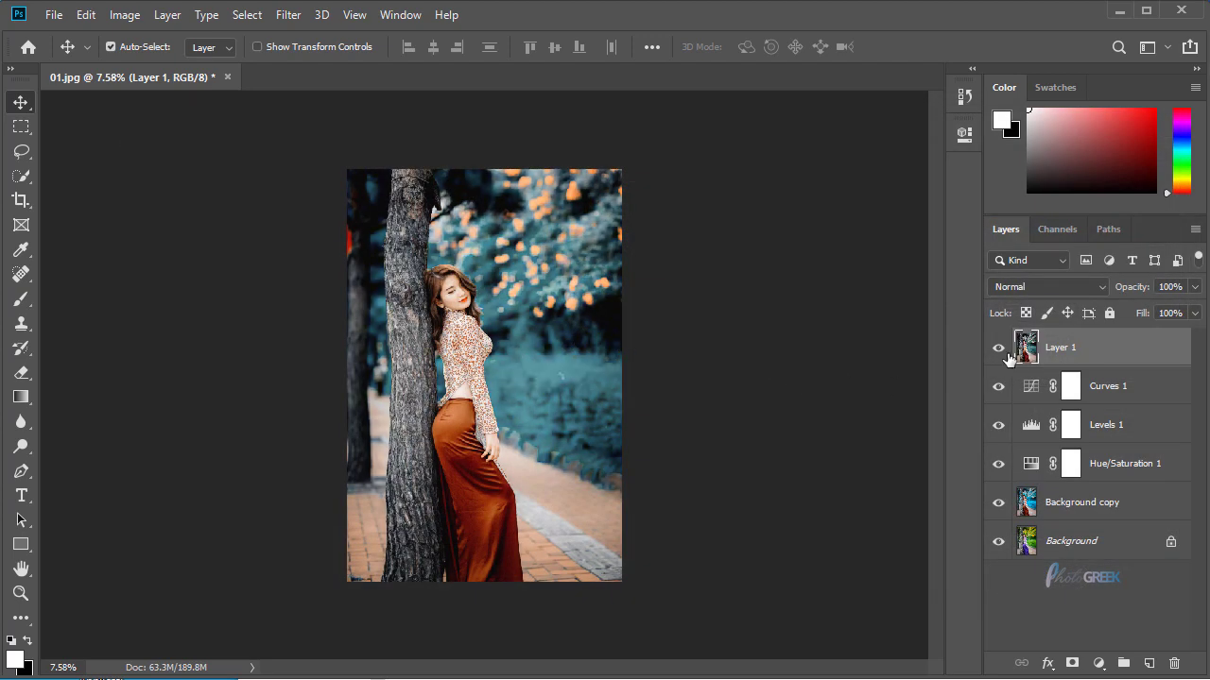
- Add Layer 2 and drag a white radial foreground-to-transparent glow near the woman's waist
left_click(998, 348)
left_click(1149, 663)
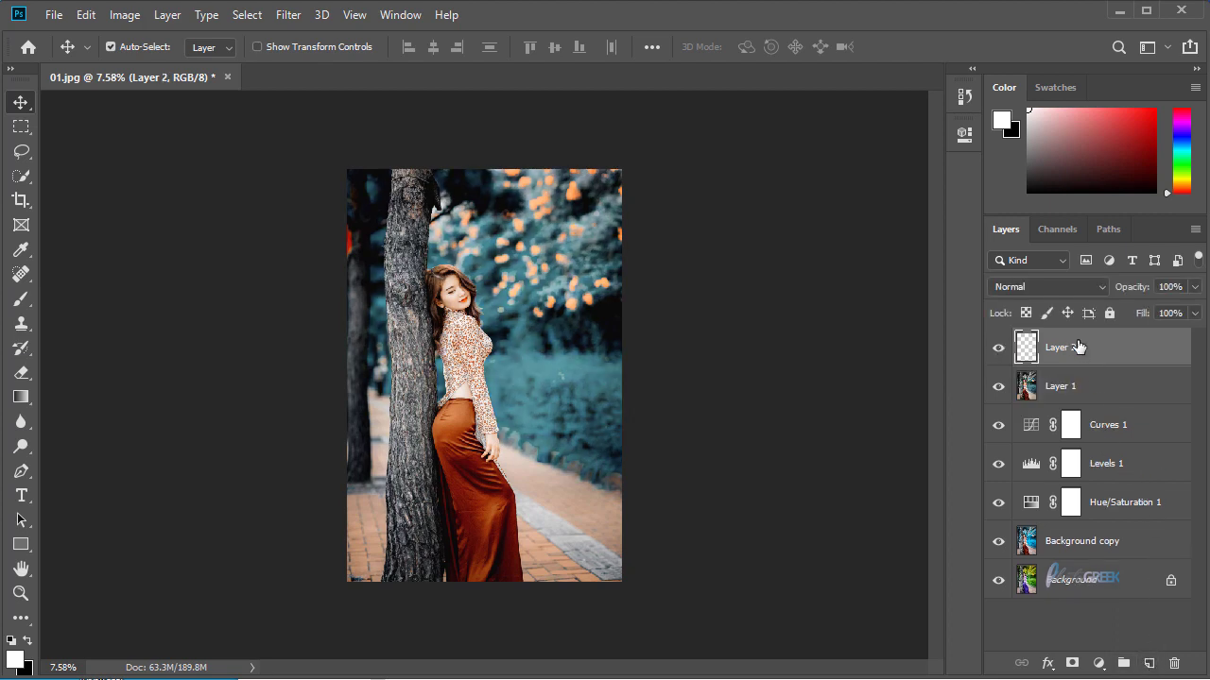
left_click(20, 397)
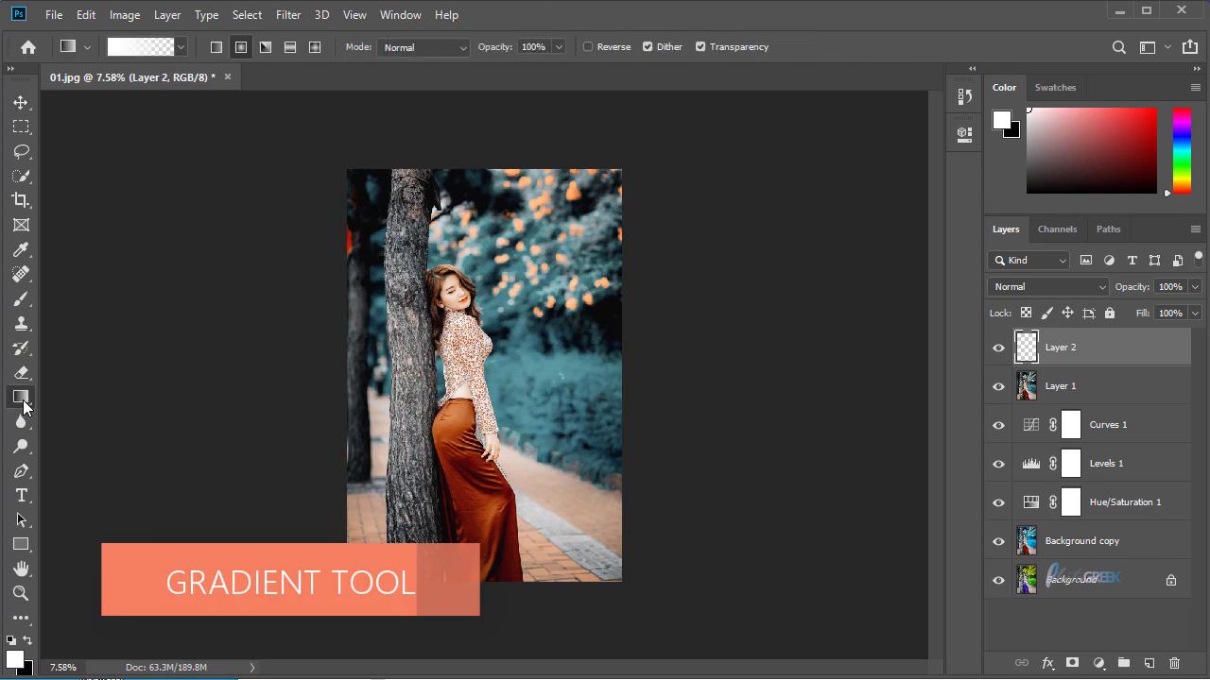
left_click(151, 47)
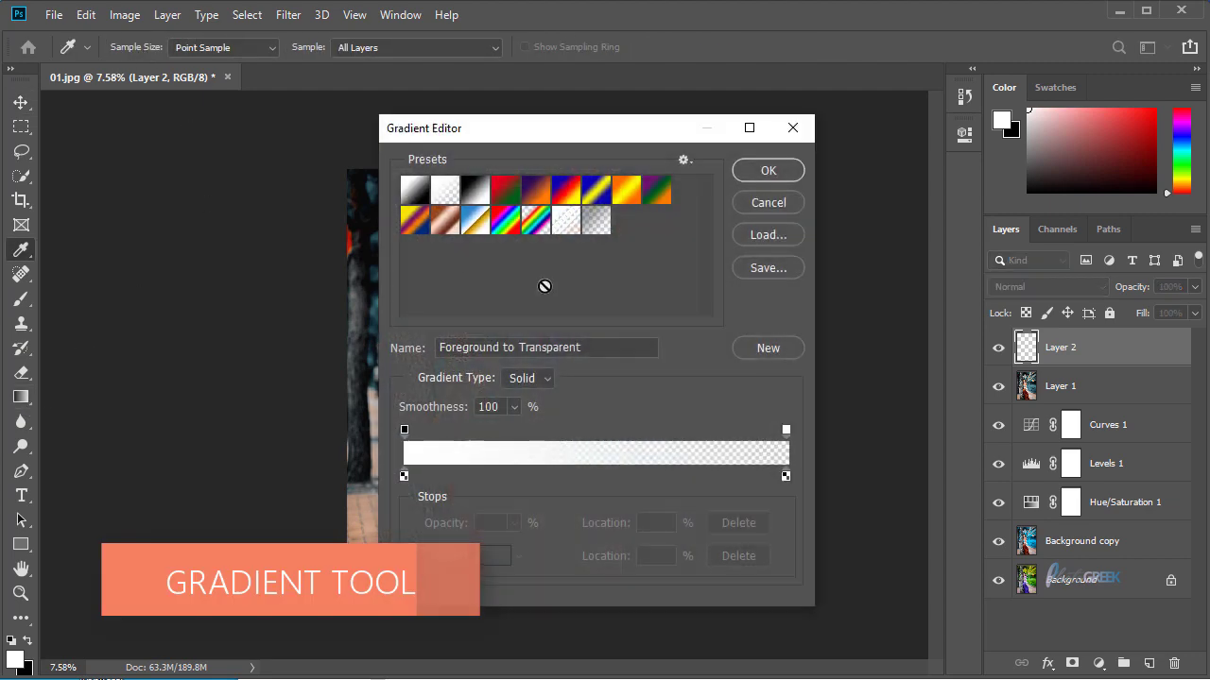
left_click(766, 162)
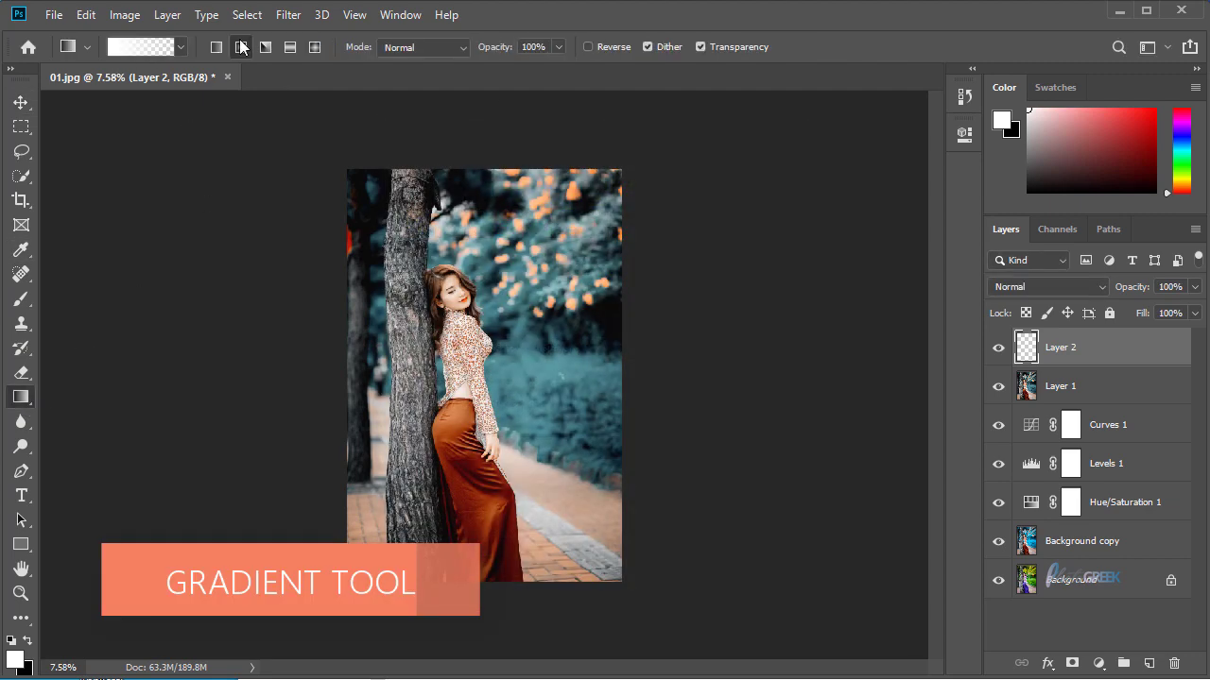
left_click(242, 46)
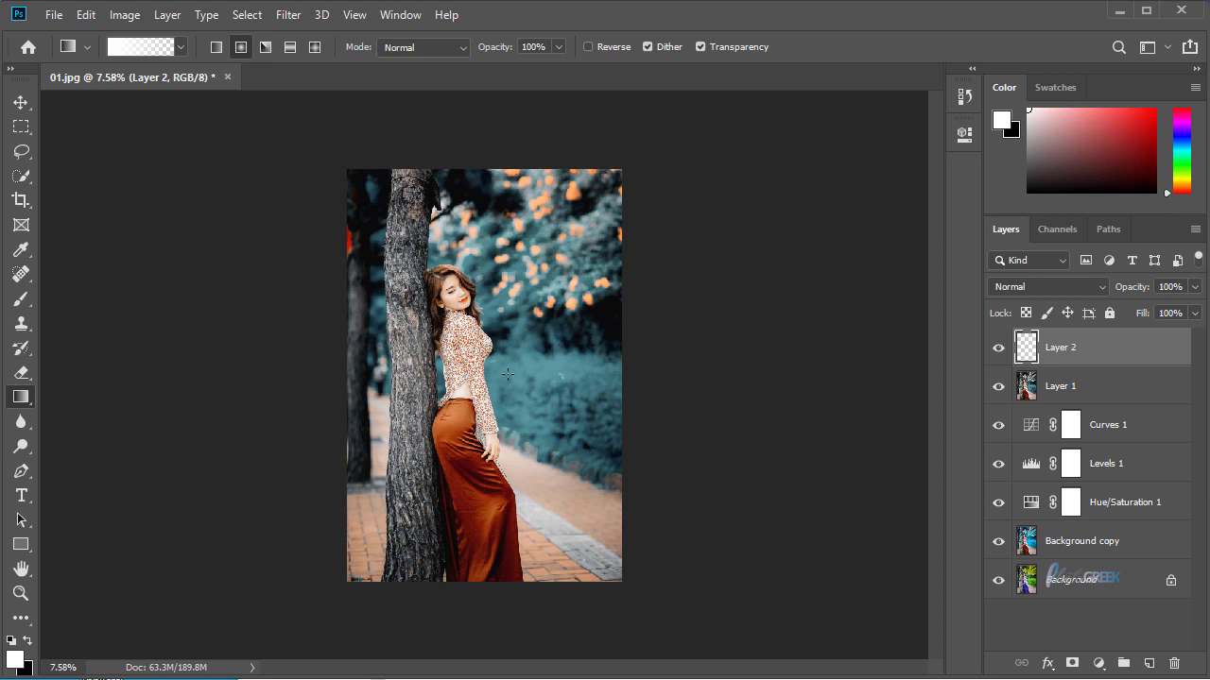
left_click_drag(508, 375, 573, 465)
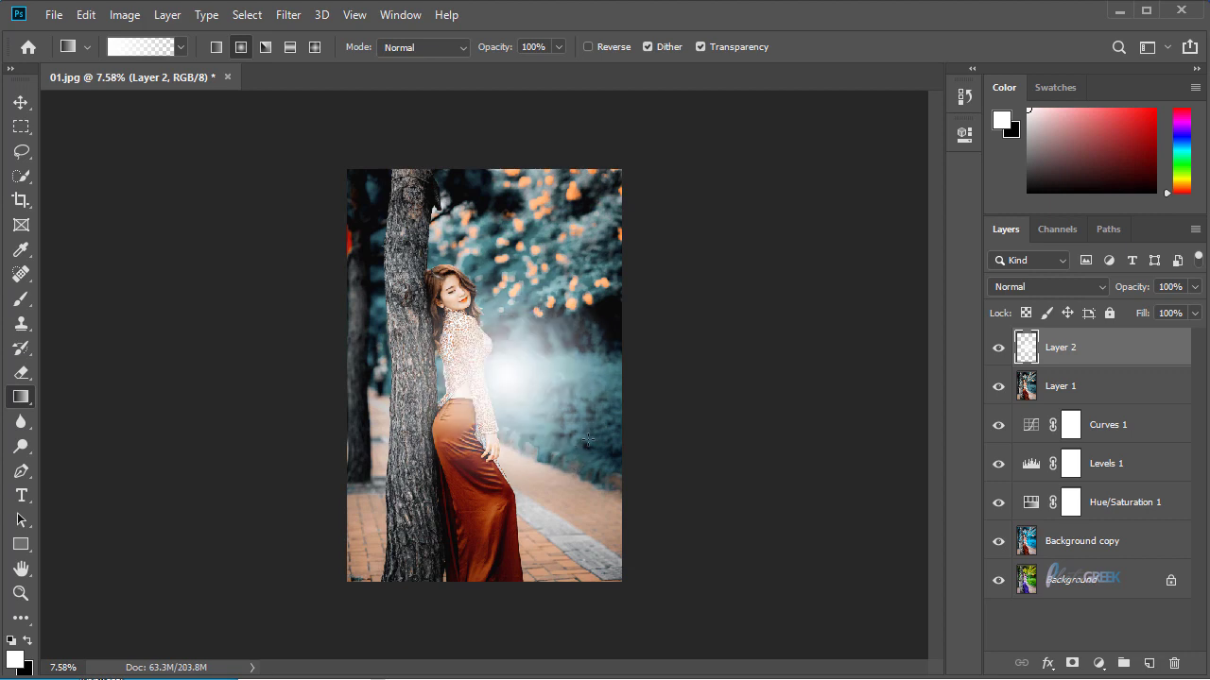
left_click(1098, 663)
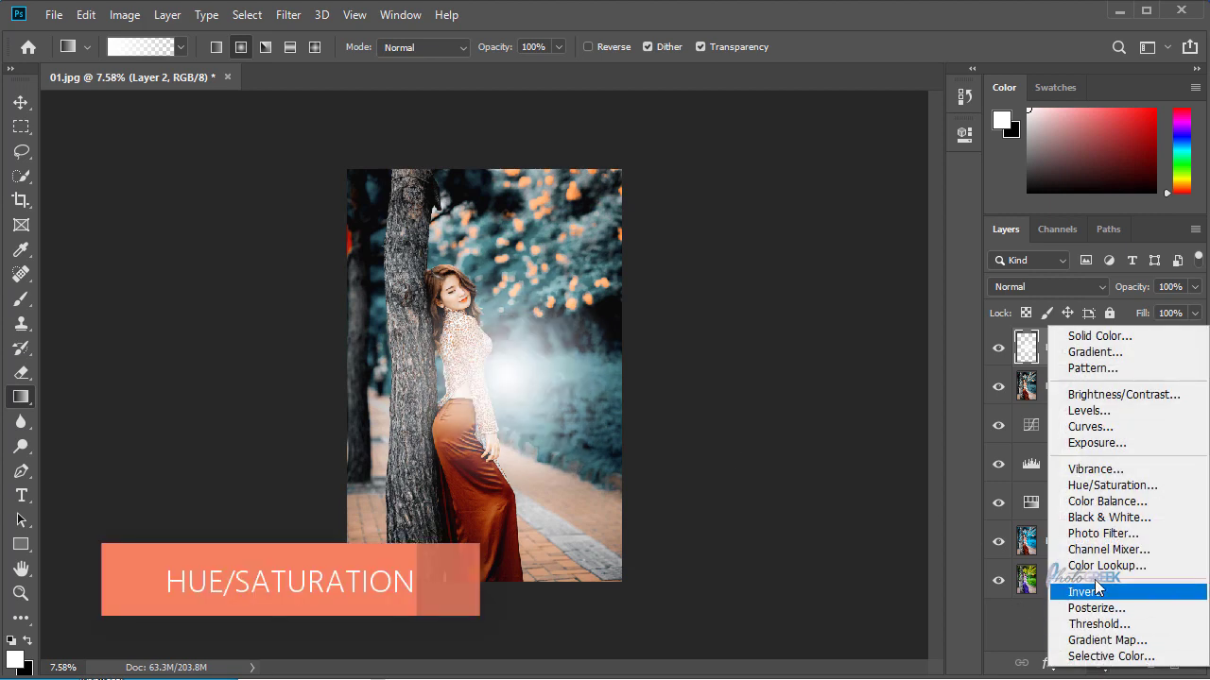
- Add a clipped, colorized Hue/Saturation layer: Hue 23, Saturation 45, Lightness -27
left_click(1100, 486)
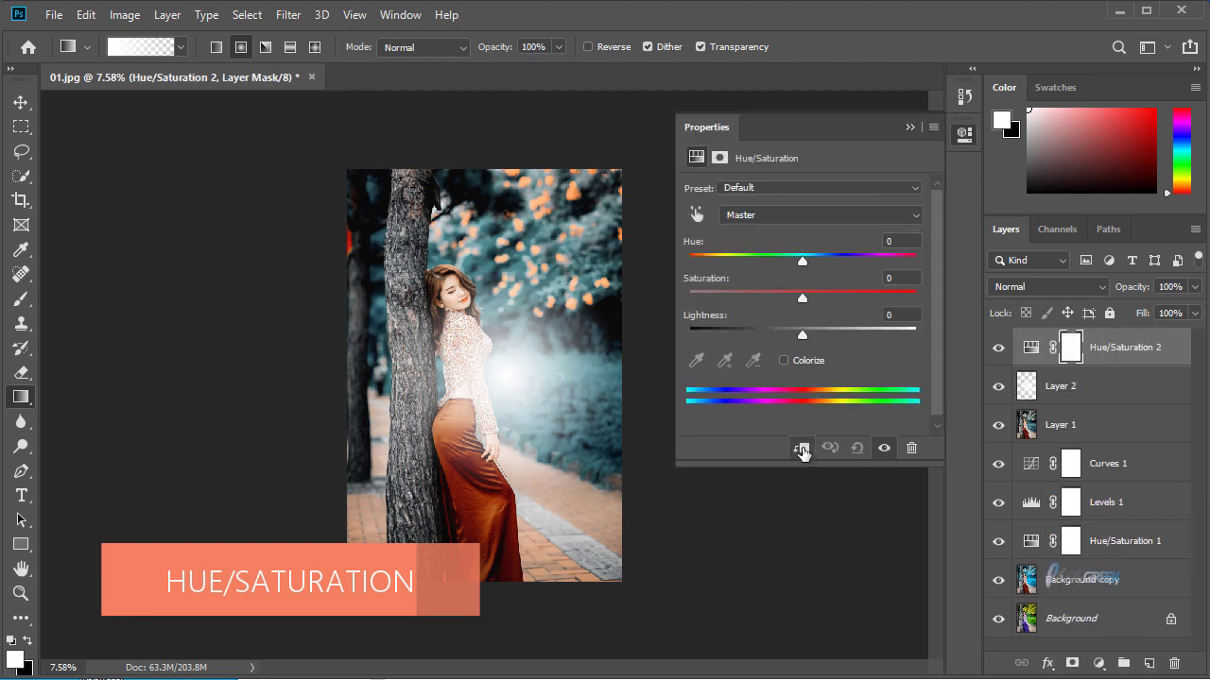
left_click(800, 448)
left_click(796, 363)
mouse_move(802, 335)
left_mouse_down()
mouse_move(772, 334)
mouse_move(791, 297)
left_mouse_up()
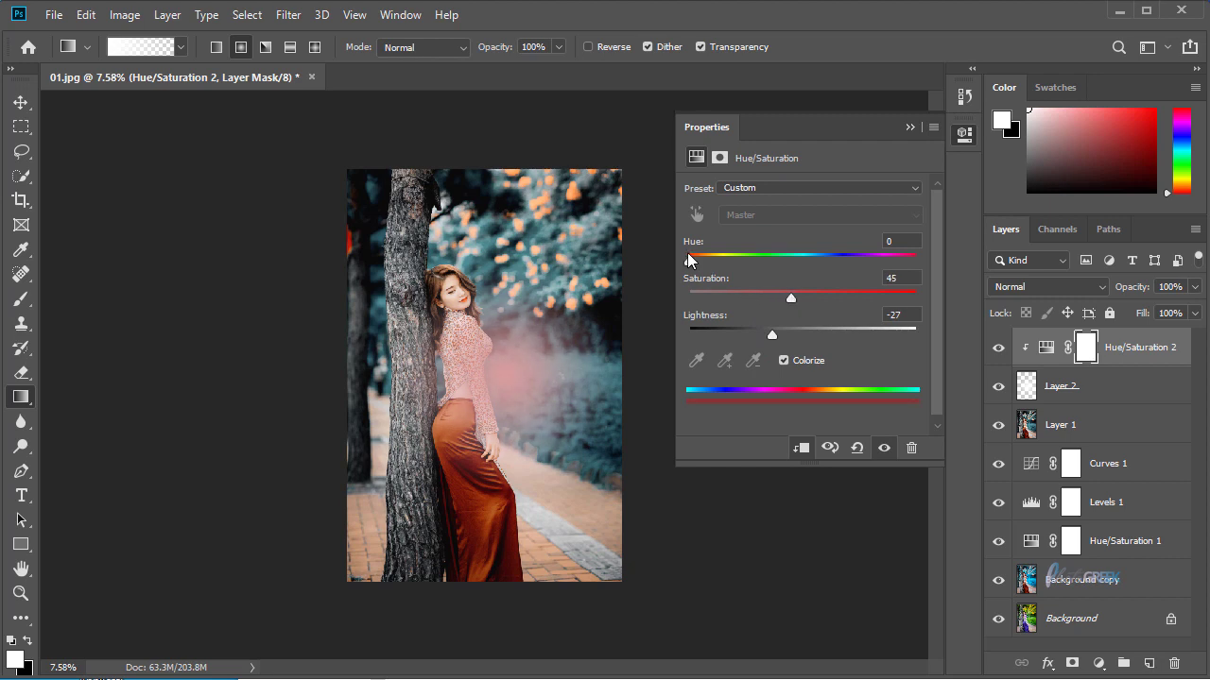
left_click_drag(689, 262, 705, 262)
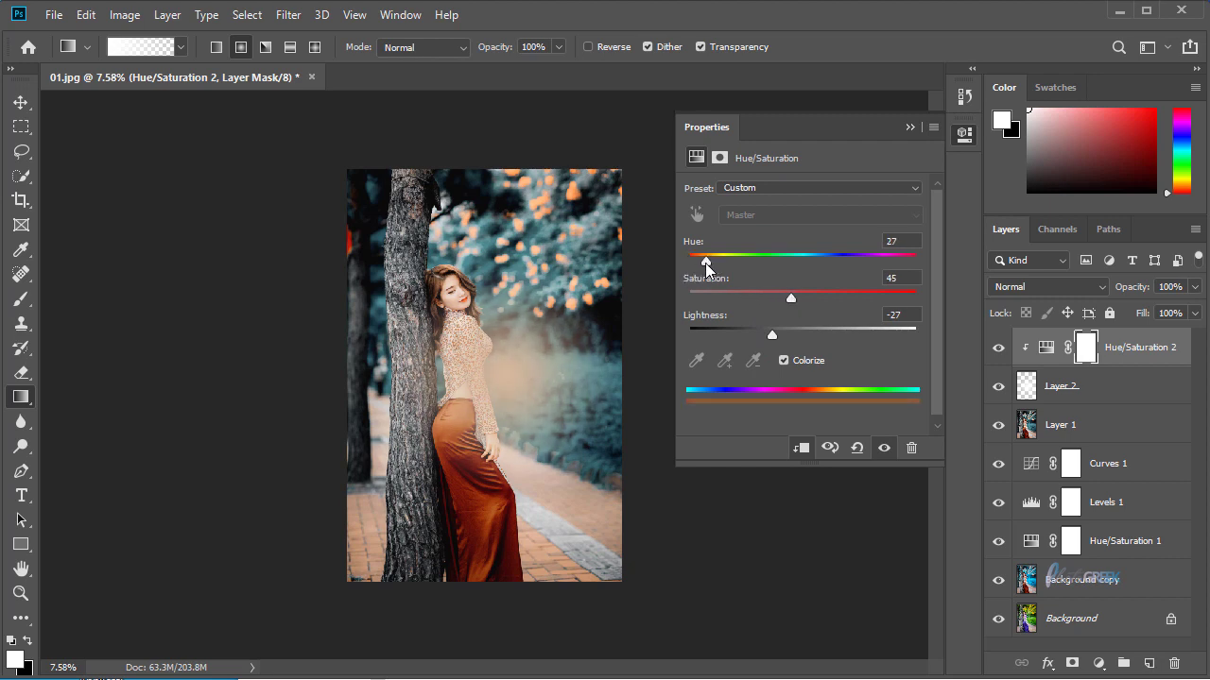
left_click(909, 129)
- Set Layer 2's blend mode to Overlay and select it with Hue/Saturation 2
left_click(1086, 391)
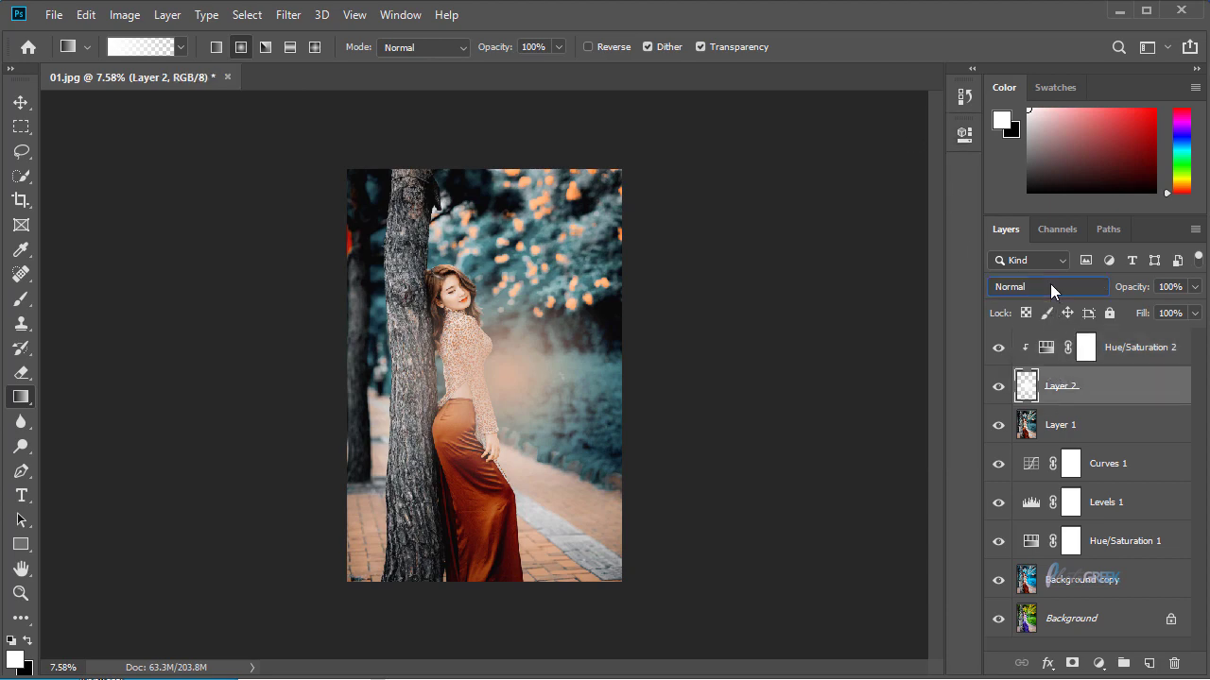
left_click(1050, 285)
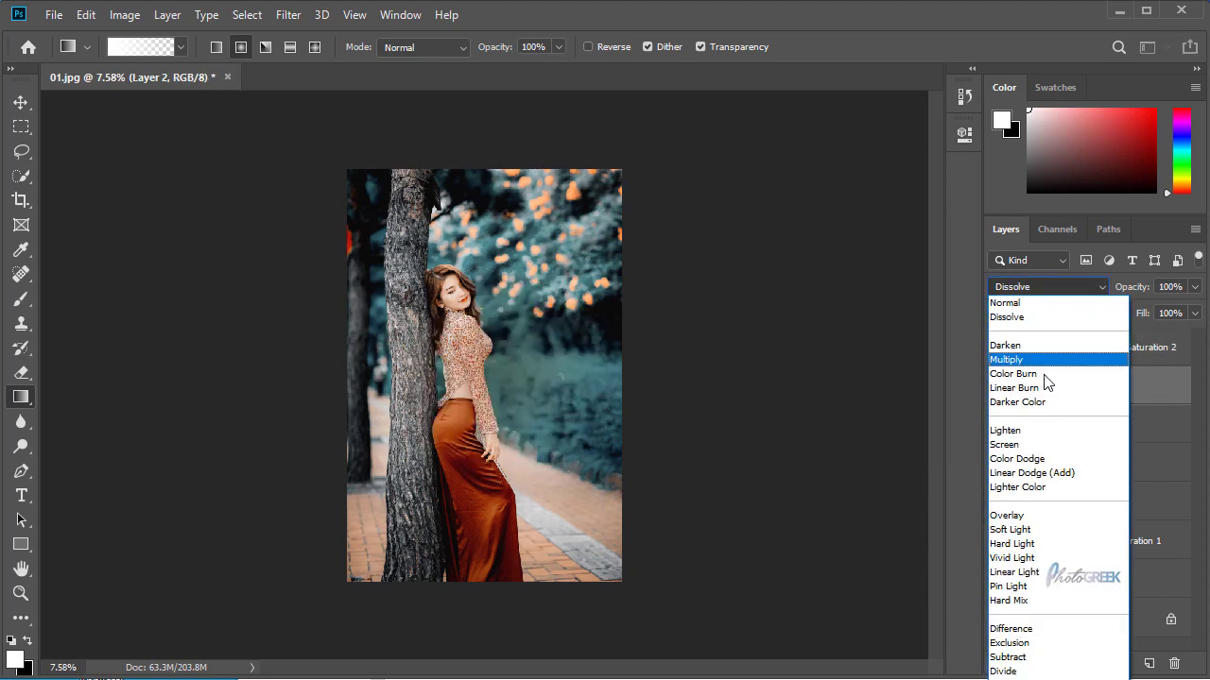
left_click(1016, 515)
left_click(1128, 353, "shift")
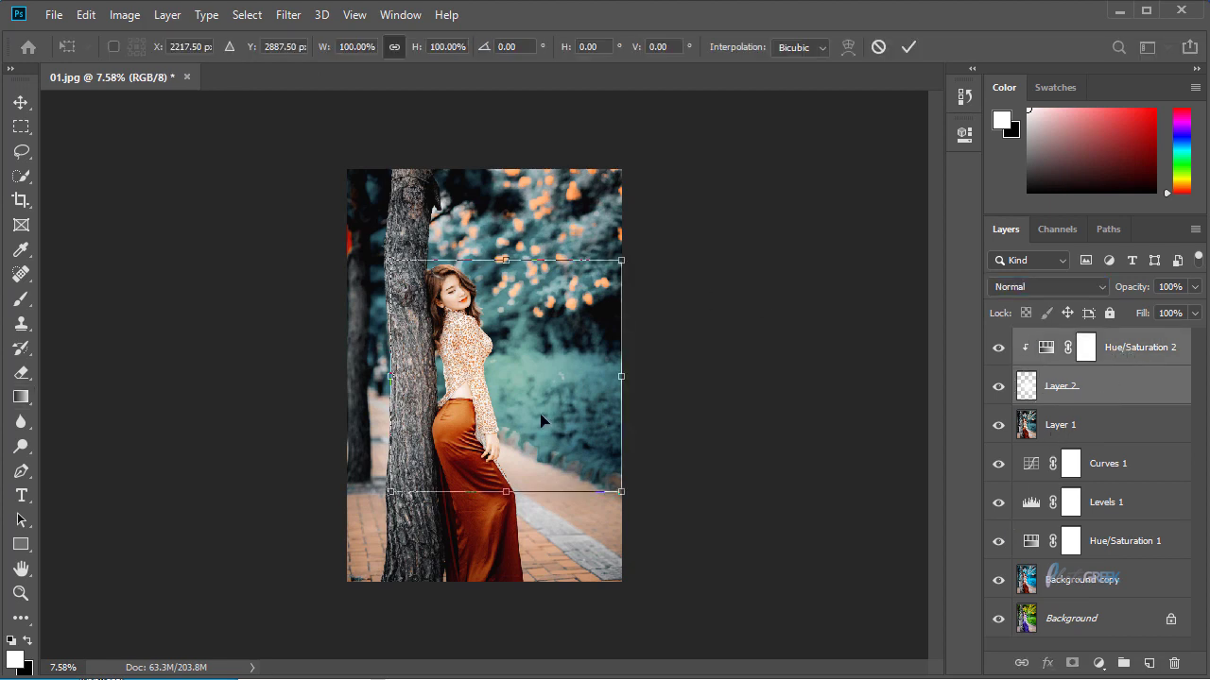
- Move the glow layers upward and enlarge them to about 127% over the foliage
key("ctrl+t")
mouse_move(562, 411)
left_mouse_down()
mouse_move(563, 245)
mouse_move(623, 234)
mouse_move(700, 324)
left_mouse_up()
left_click_drag(648, 274, 595, 230)
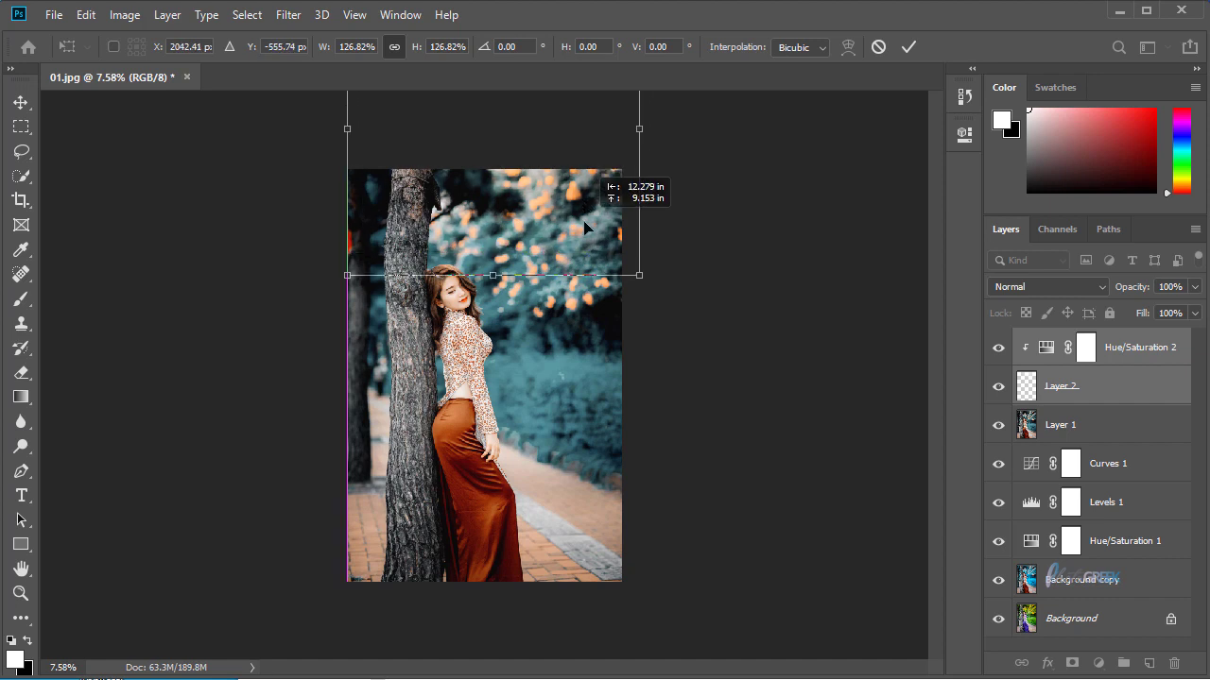
key("Return")
- Group the glow layers as Group 1, then stamp visible layers into merged Layer 3
key("g")
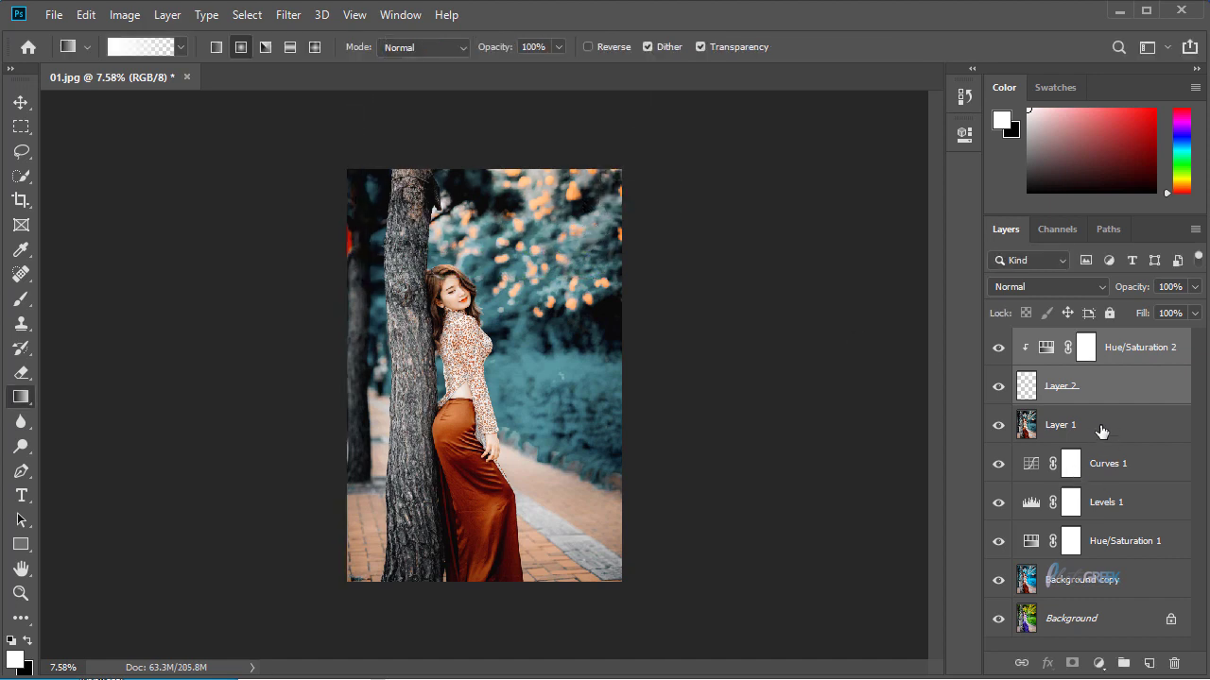
key("ctrl+g")
left_click(998, 340)
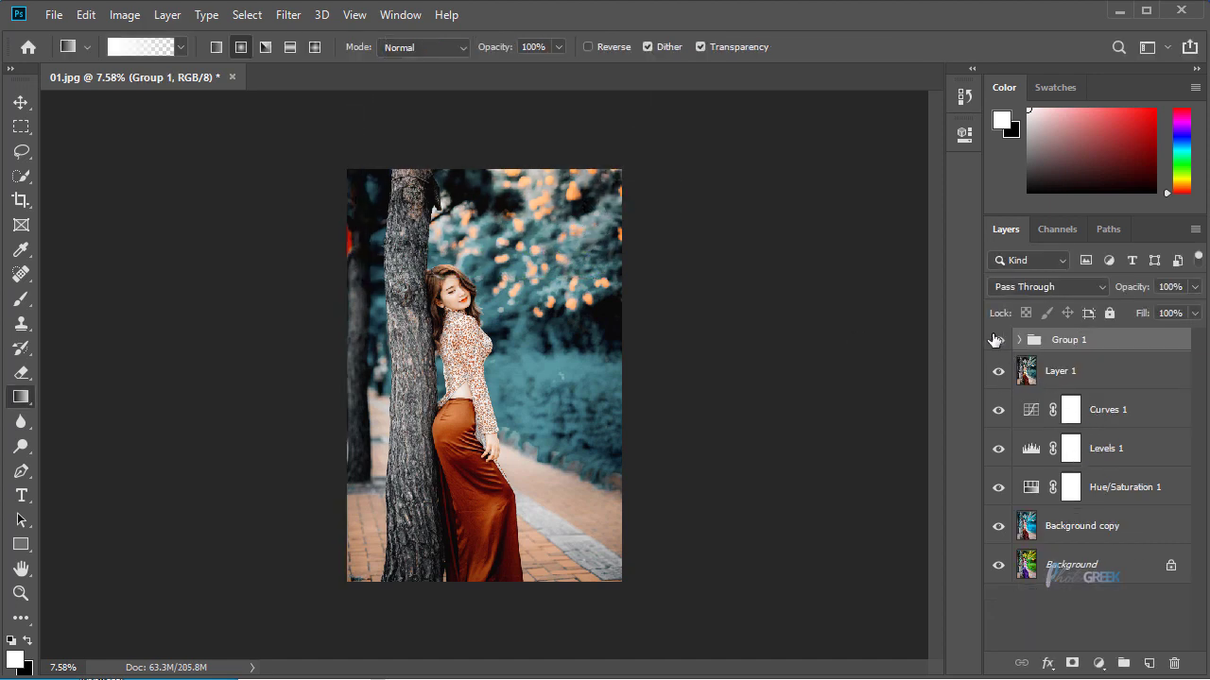
left_click(997, 340)
key("ctrl+shift+alt+e")
mouse_move(1005, 380)
left_mouse_down()
mouse_move(999, 580)
mouse_move(1028, 567)
mouse_move(992, 602)
left_mouse_up()
left_click(998, 348)
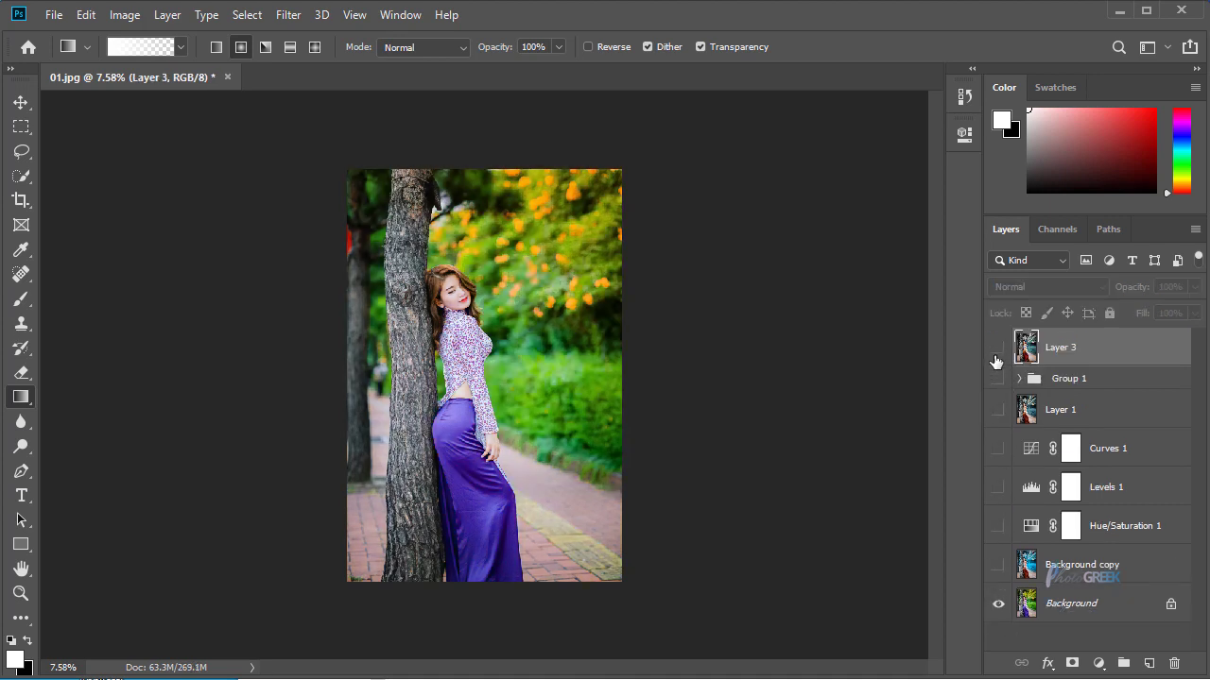
left_click_drag(998, 378, 992, 455)
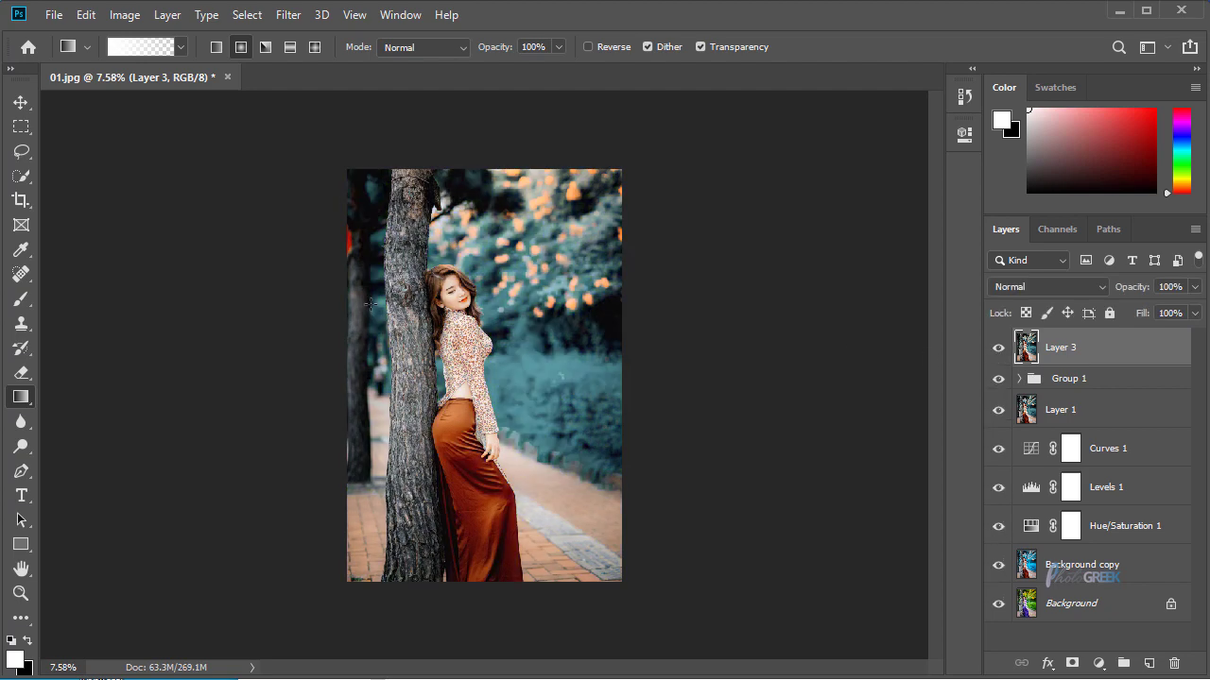
key("v")
scroll(376, 312, "up", 1)
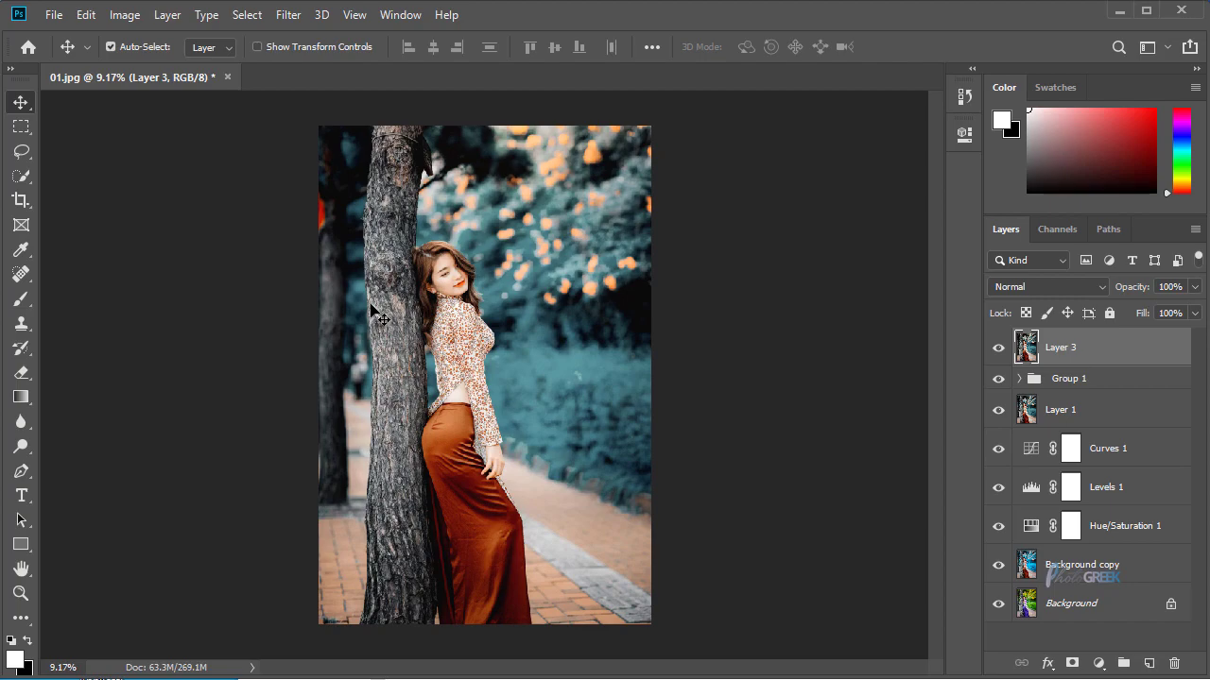